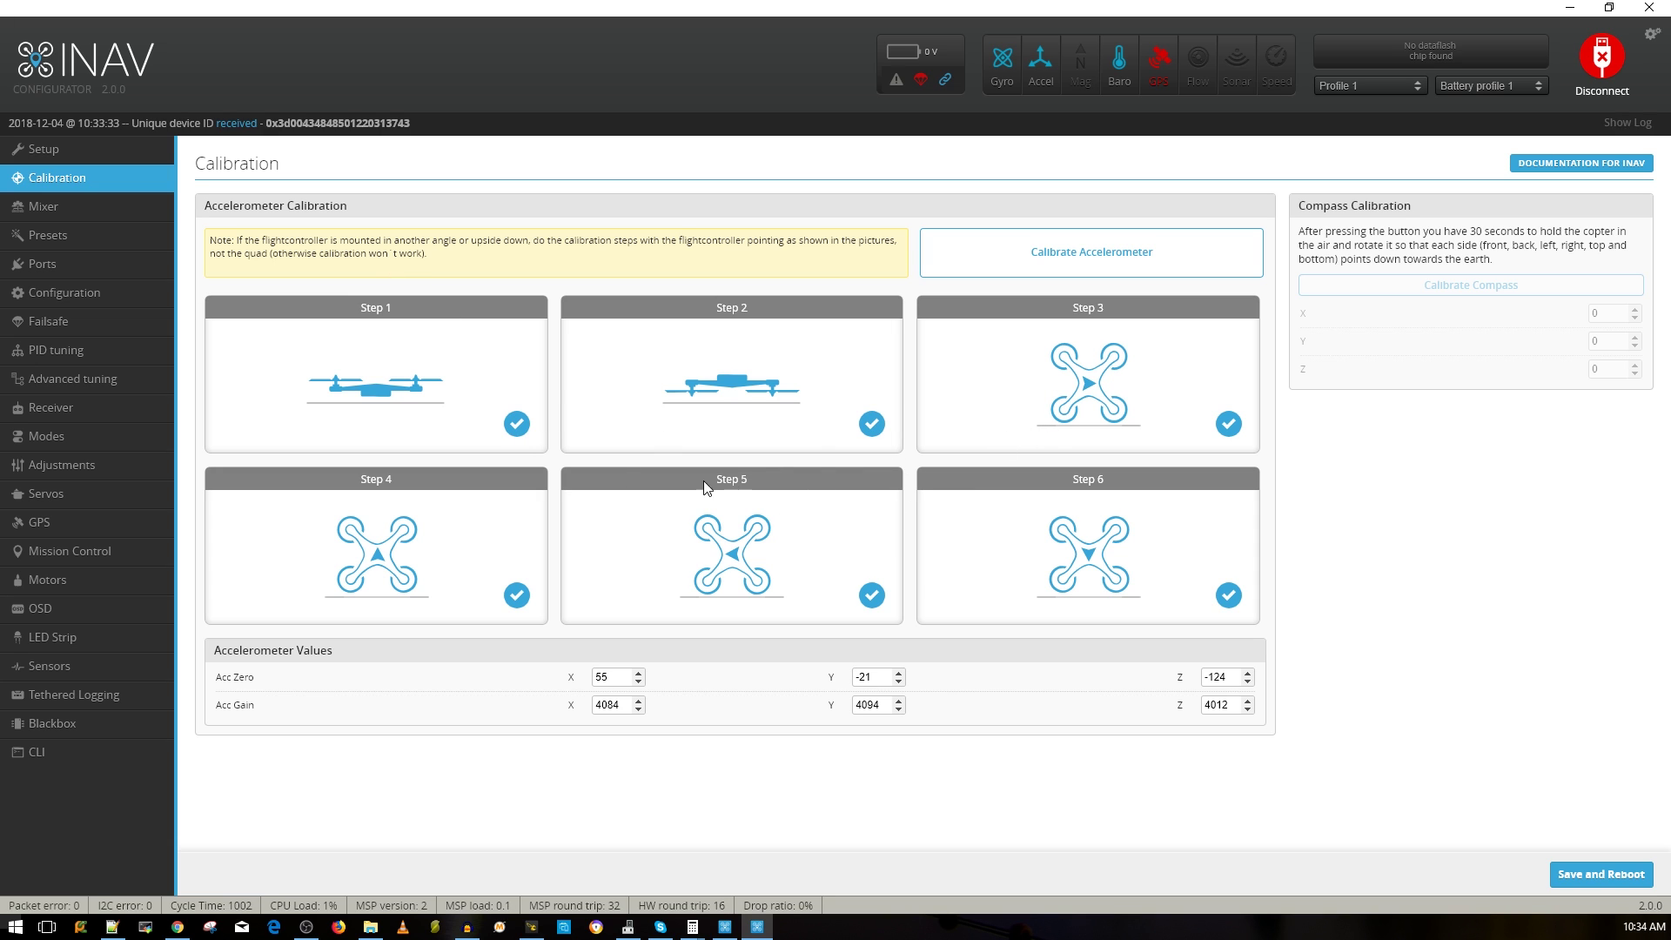
Step: Review the mixer setup and the serial port assignments, including the GPS baud rate options on UART6
click(90, 206)
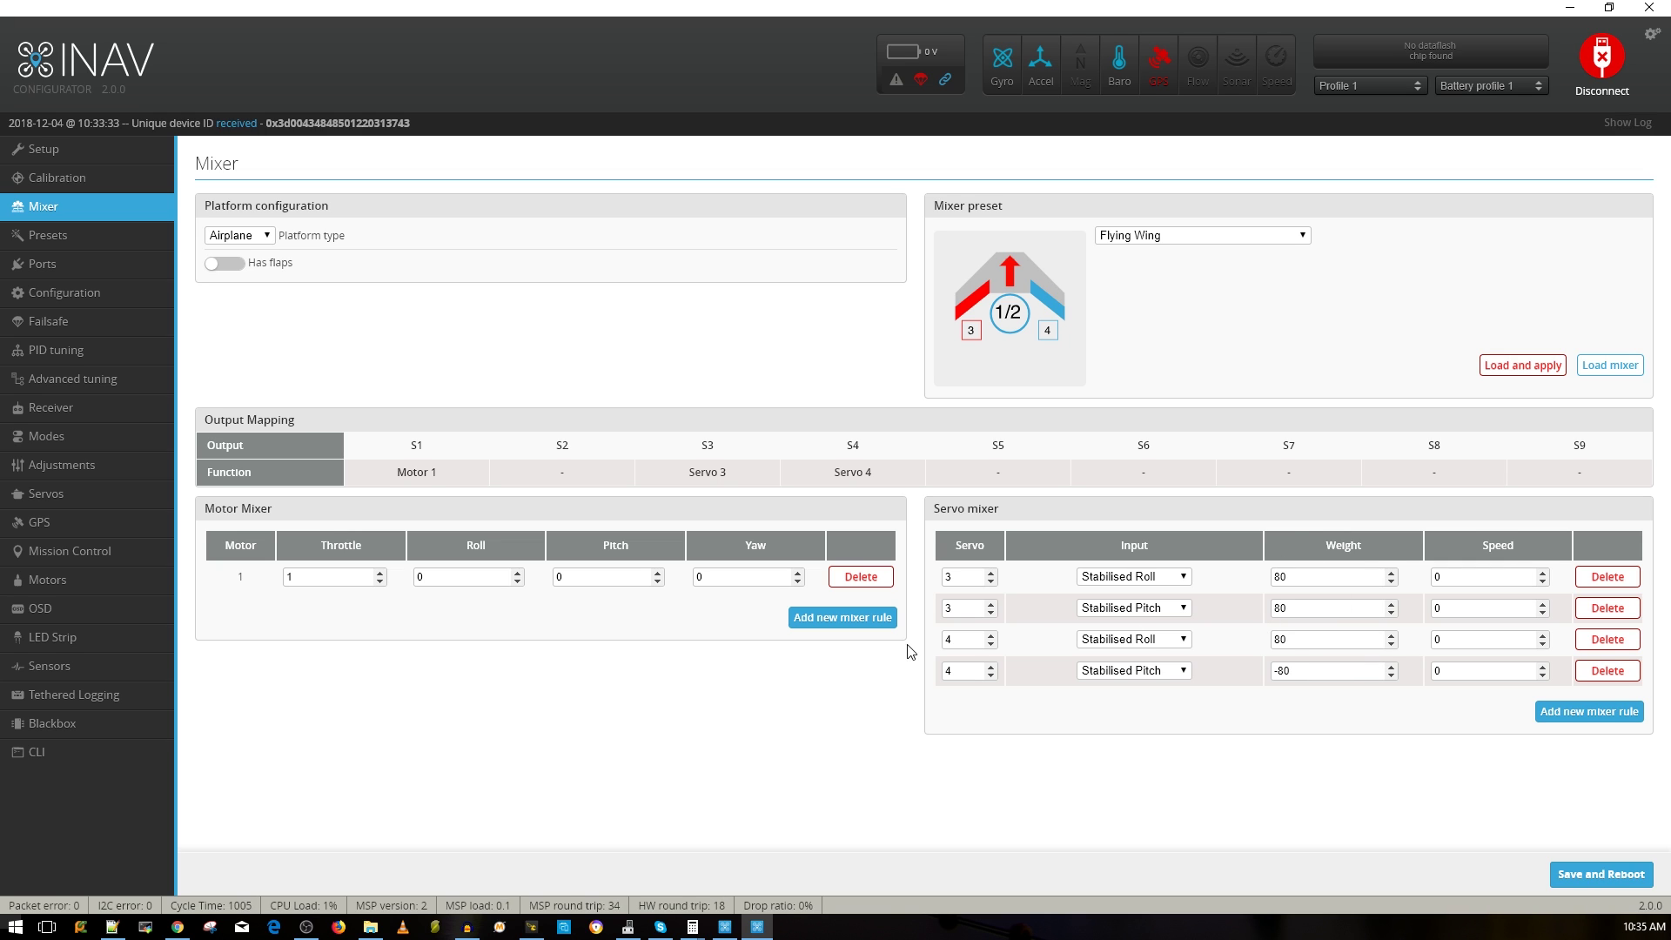
click(106, 233)
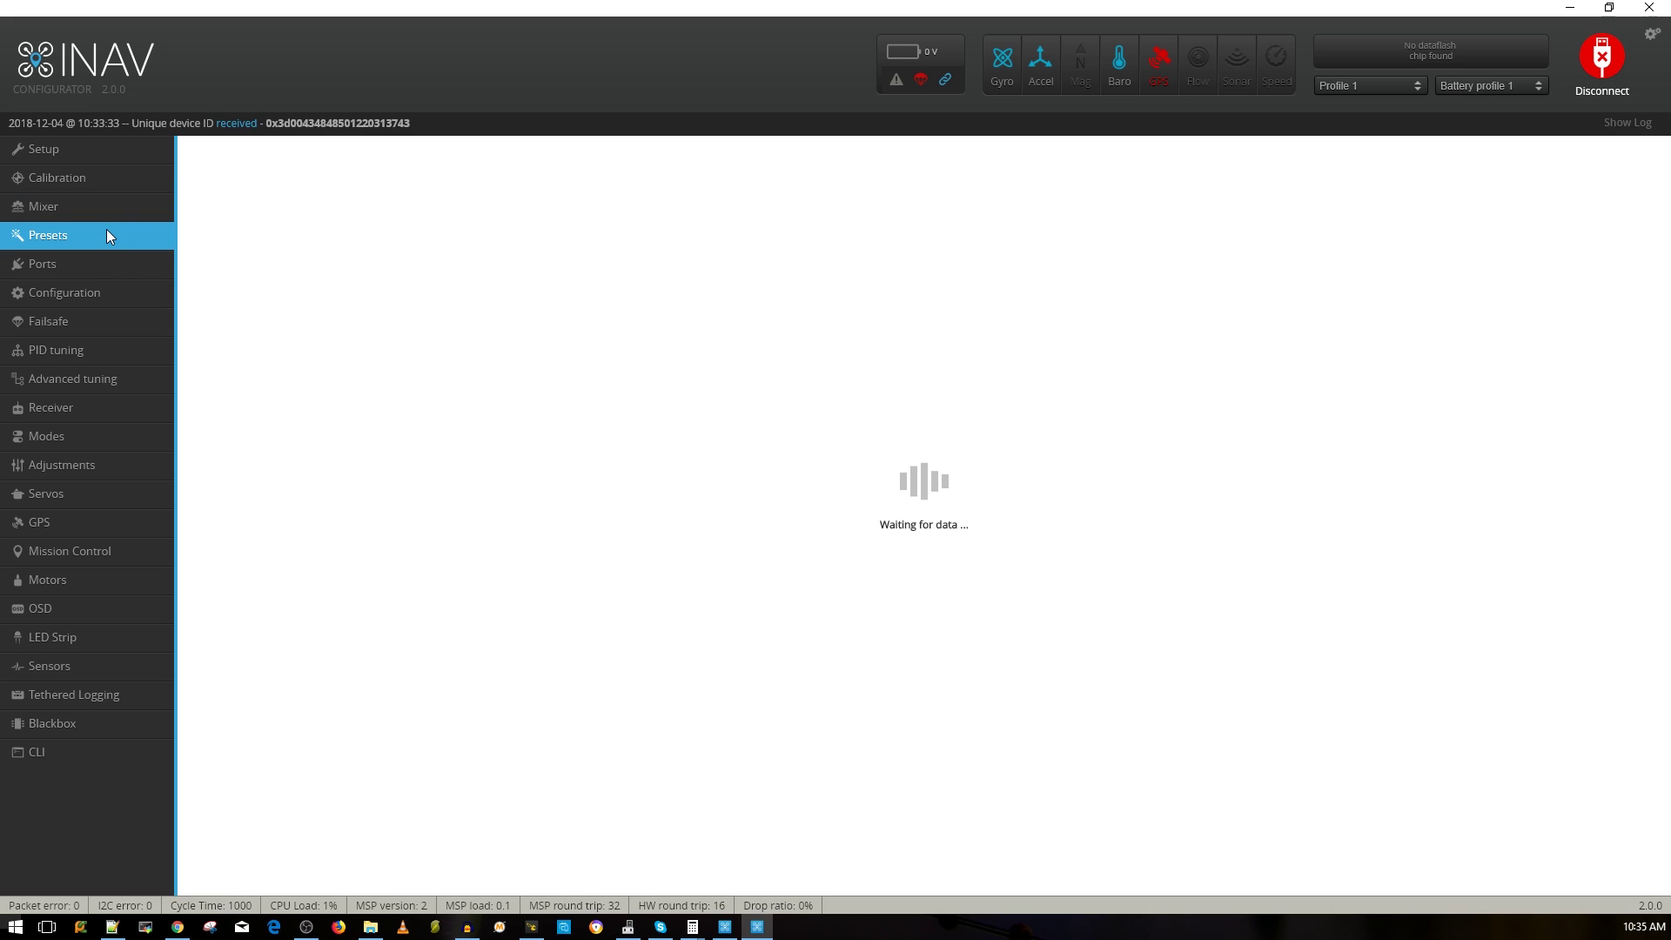
click(118, 266)
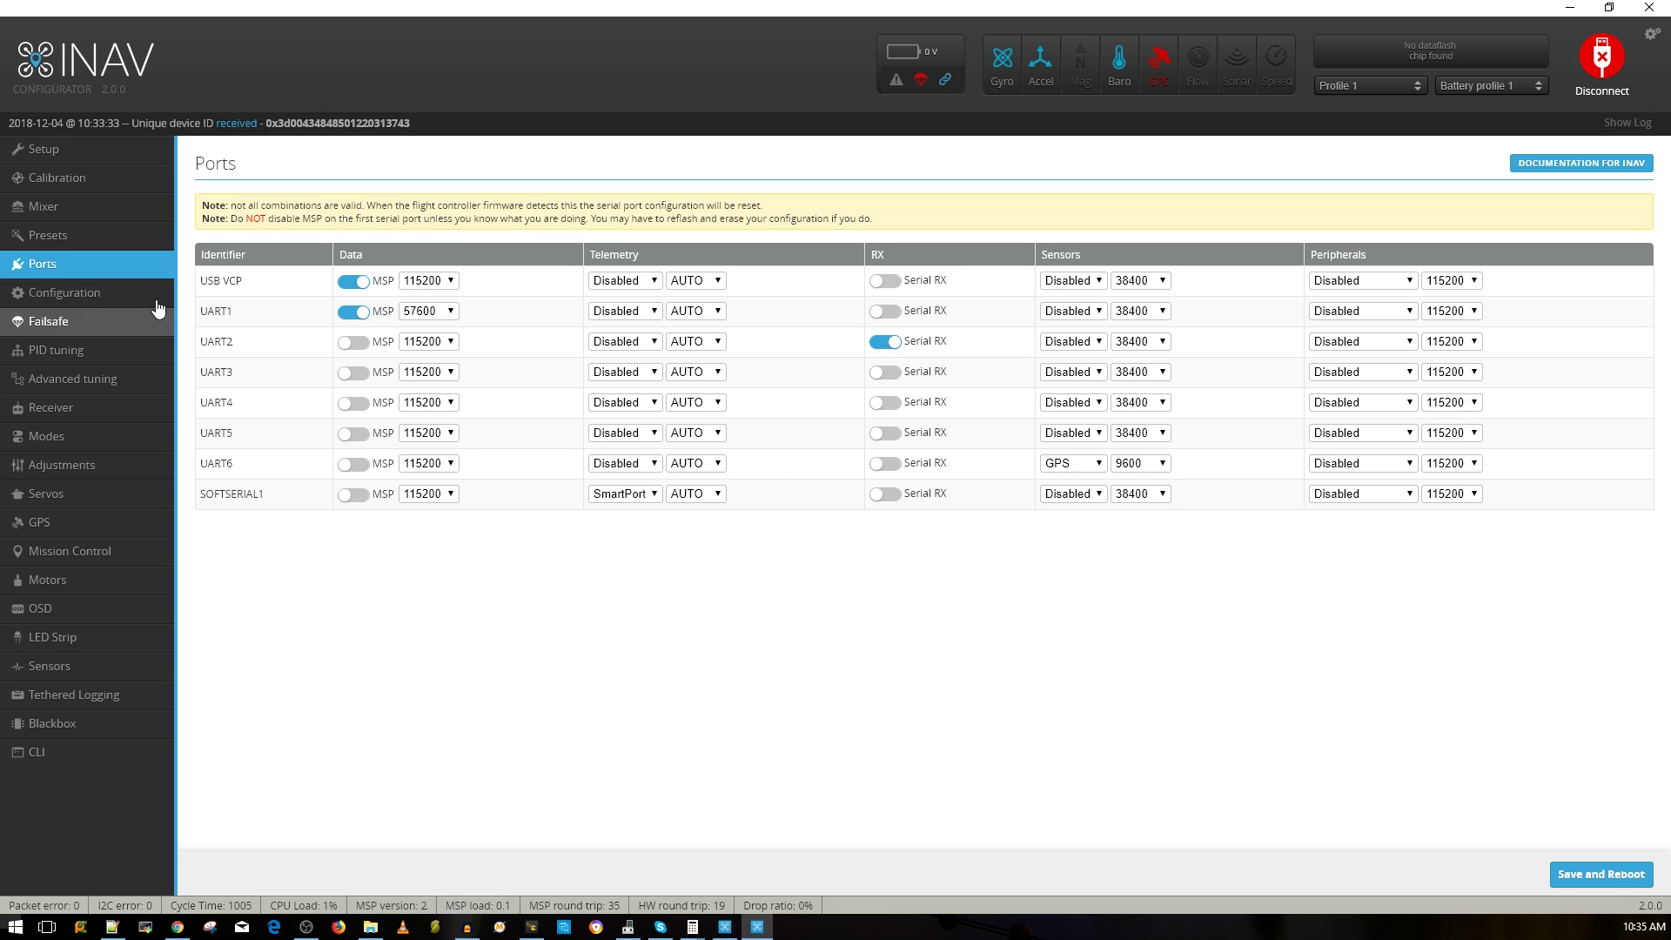
click(1147, 464)
click(1149, 478)
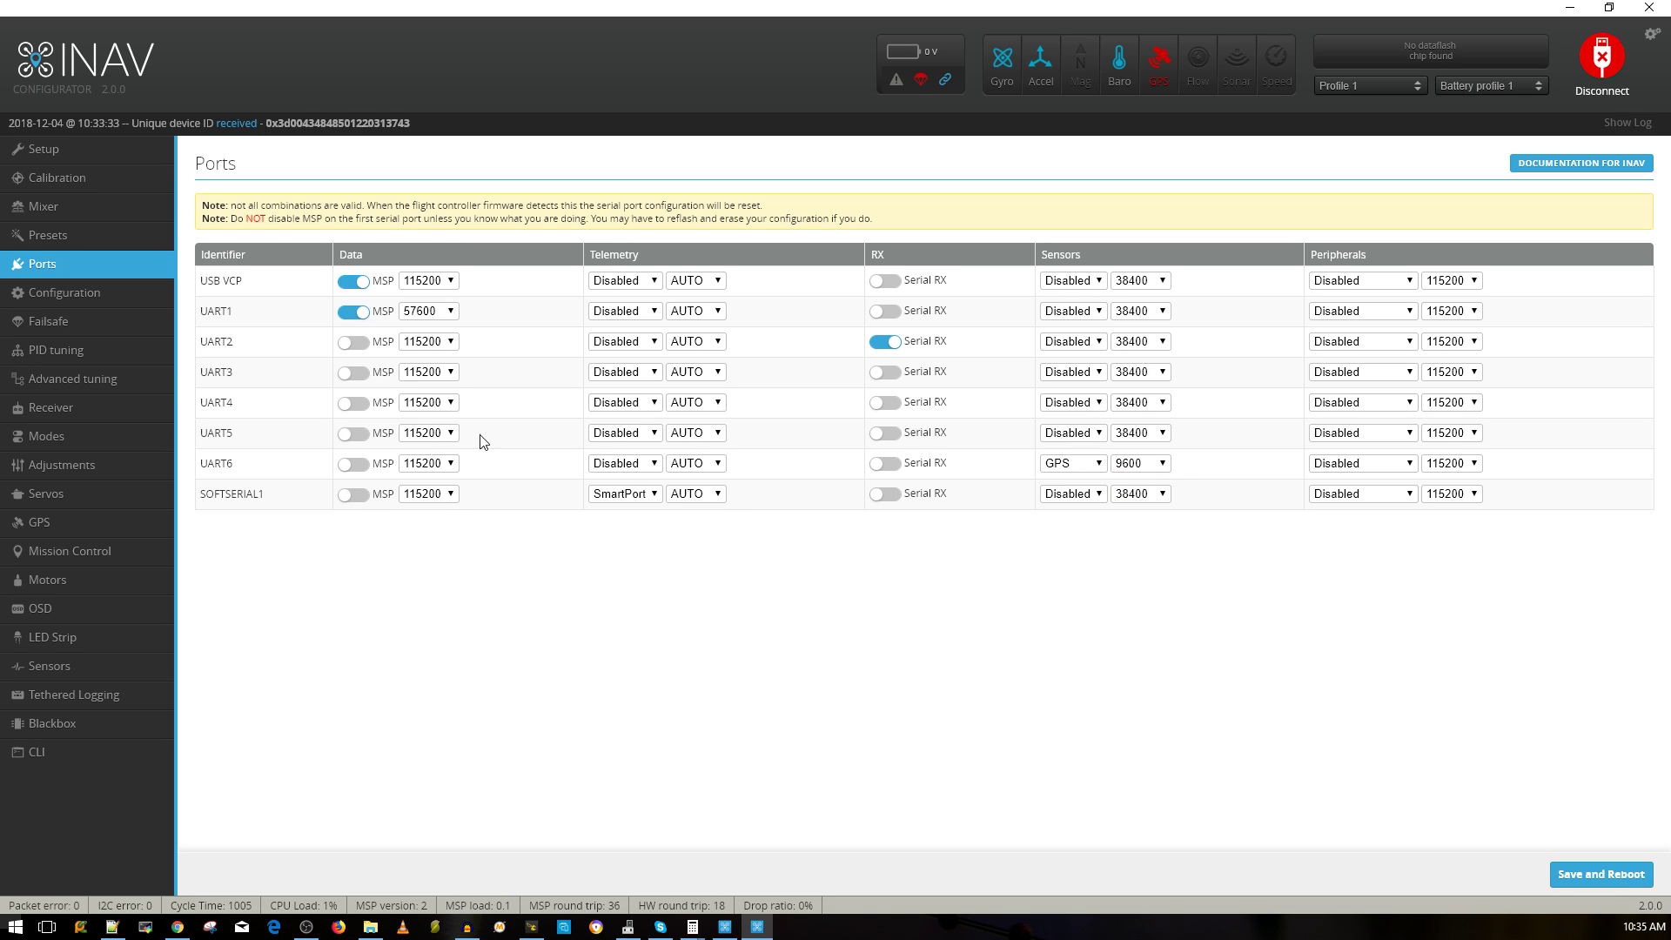
Step: Examine the configuration settings for sensors, board alignment, receiver mode, ESC/motor features, battery voltage and current sensor
click(49, 294)
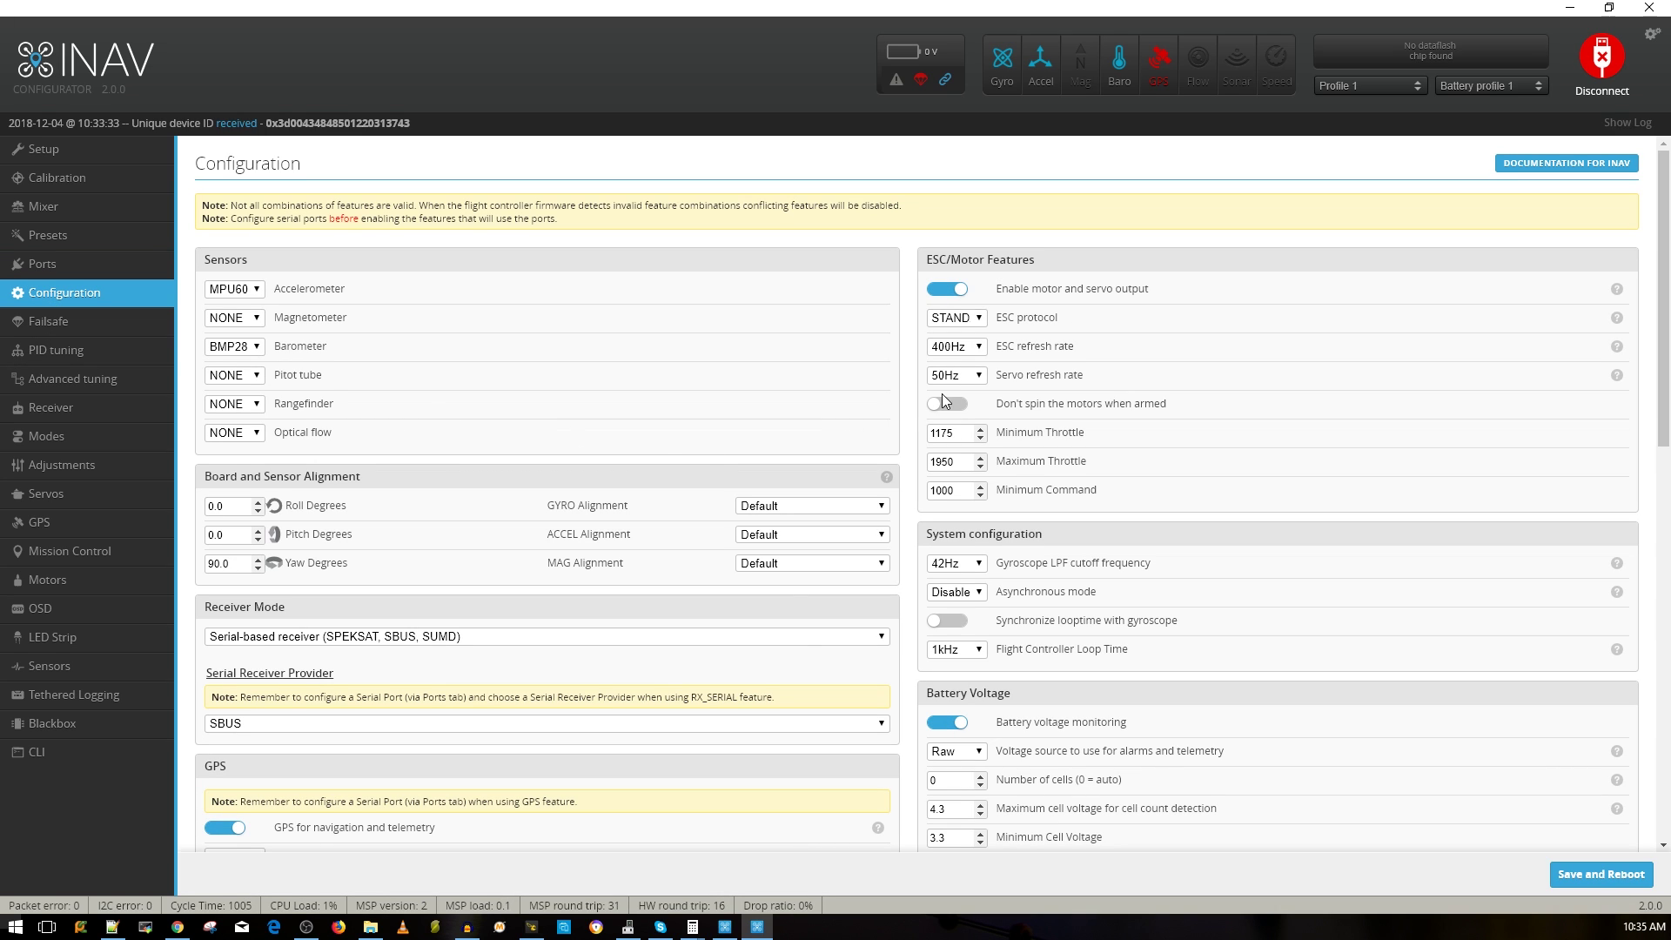
scroll(942, 396, down, 1)
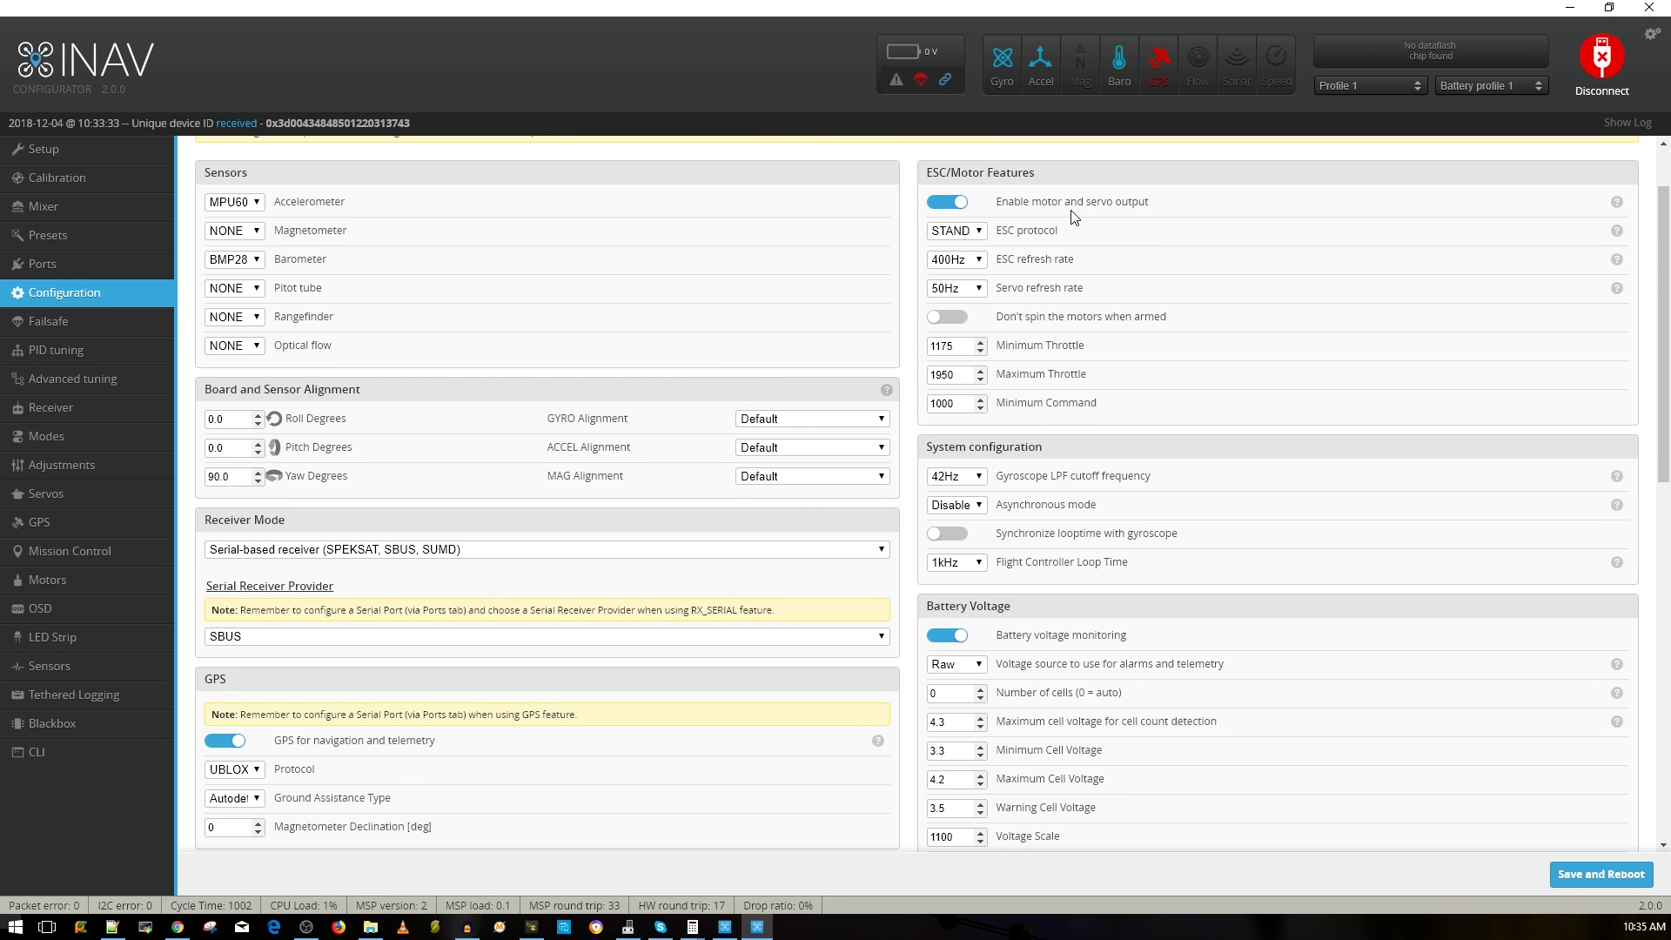
scroll(961, 331, down, 1)
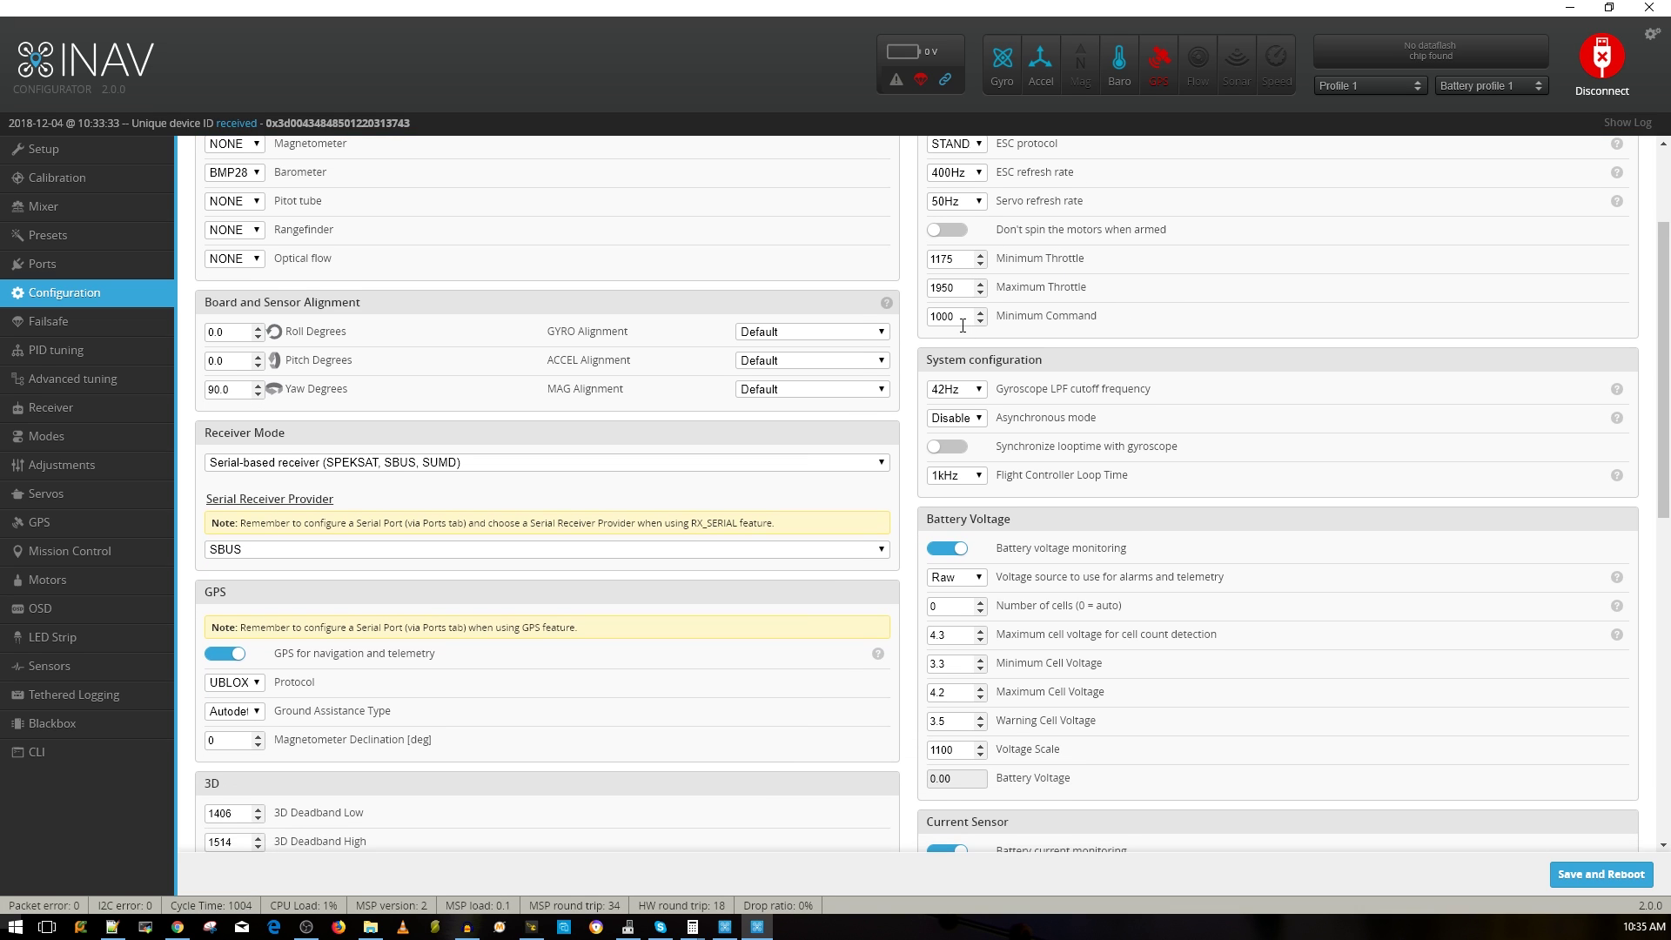
scroll(271, 513, down, 1)
scroll(252, 540, up, 1)
scroll(300, 505, down, 2)
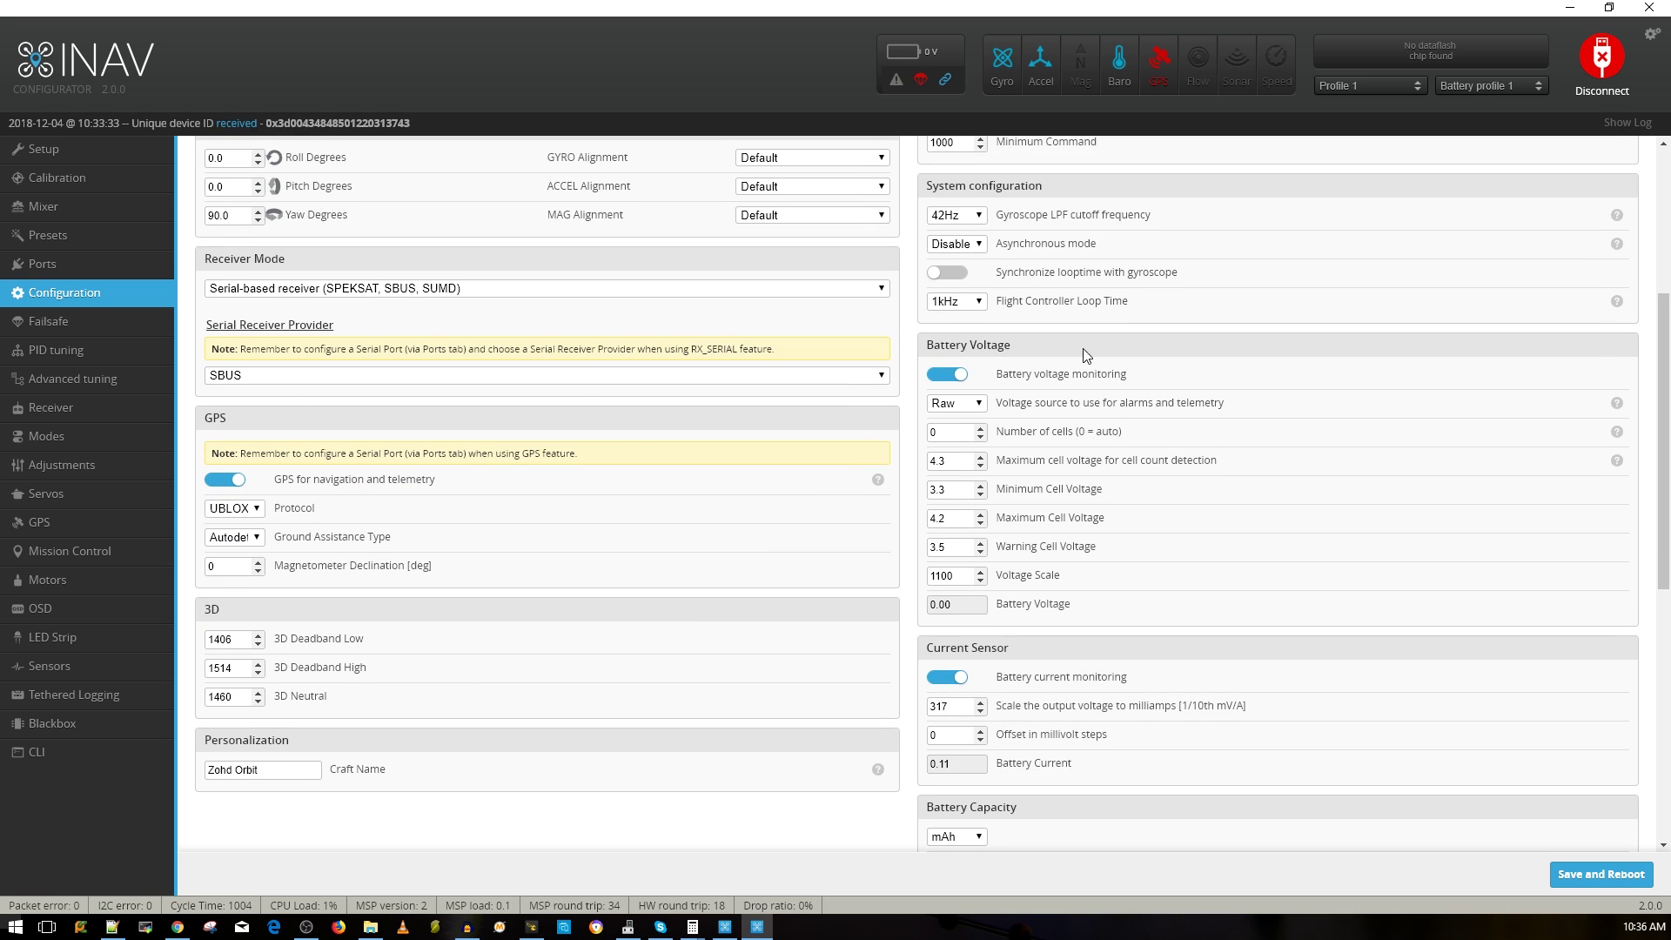
scroll(972, 689, down, 4)
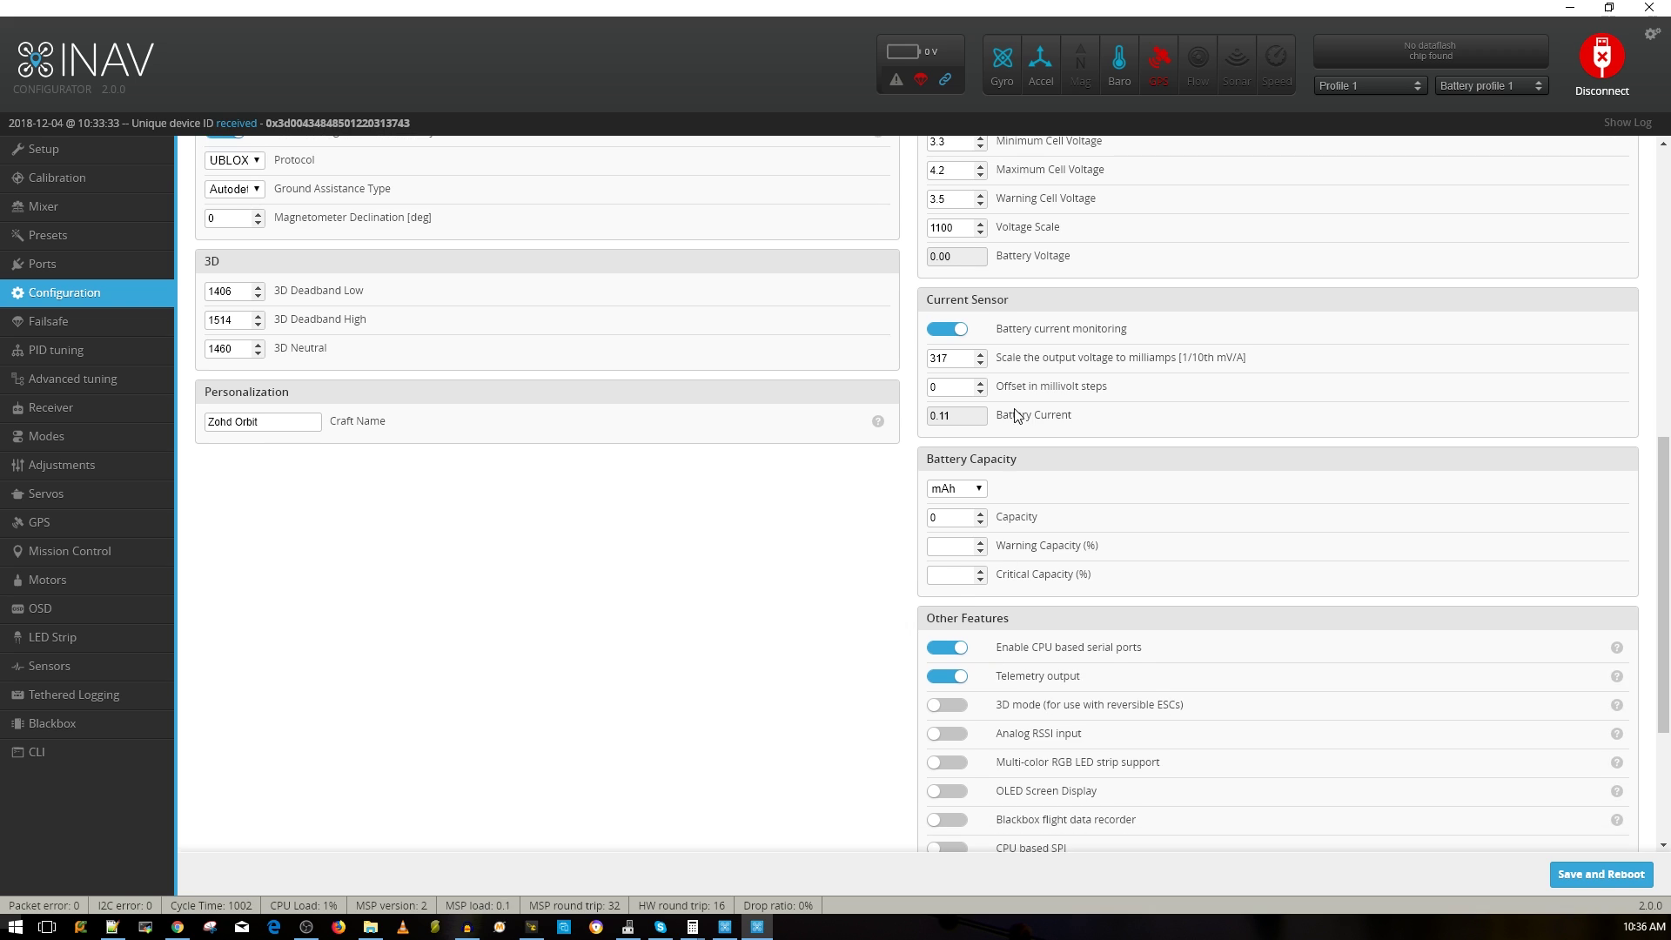
scroll(409, 505, up, 2)
scroll(233, 331, up, 1)
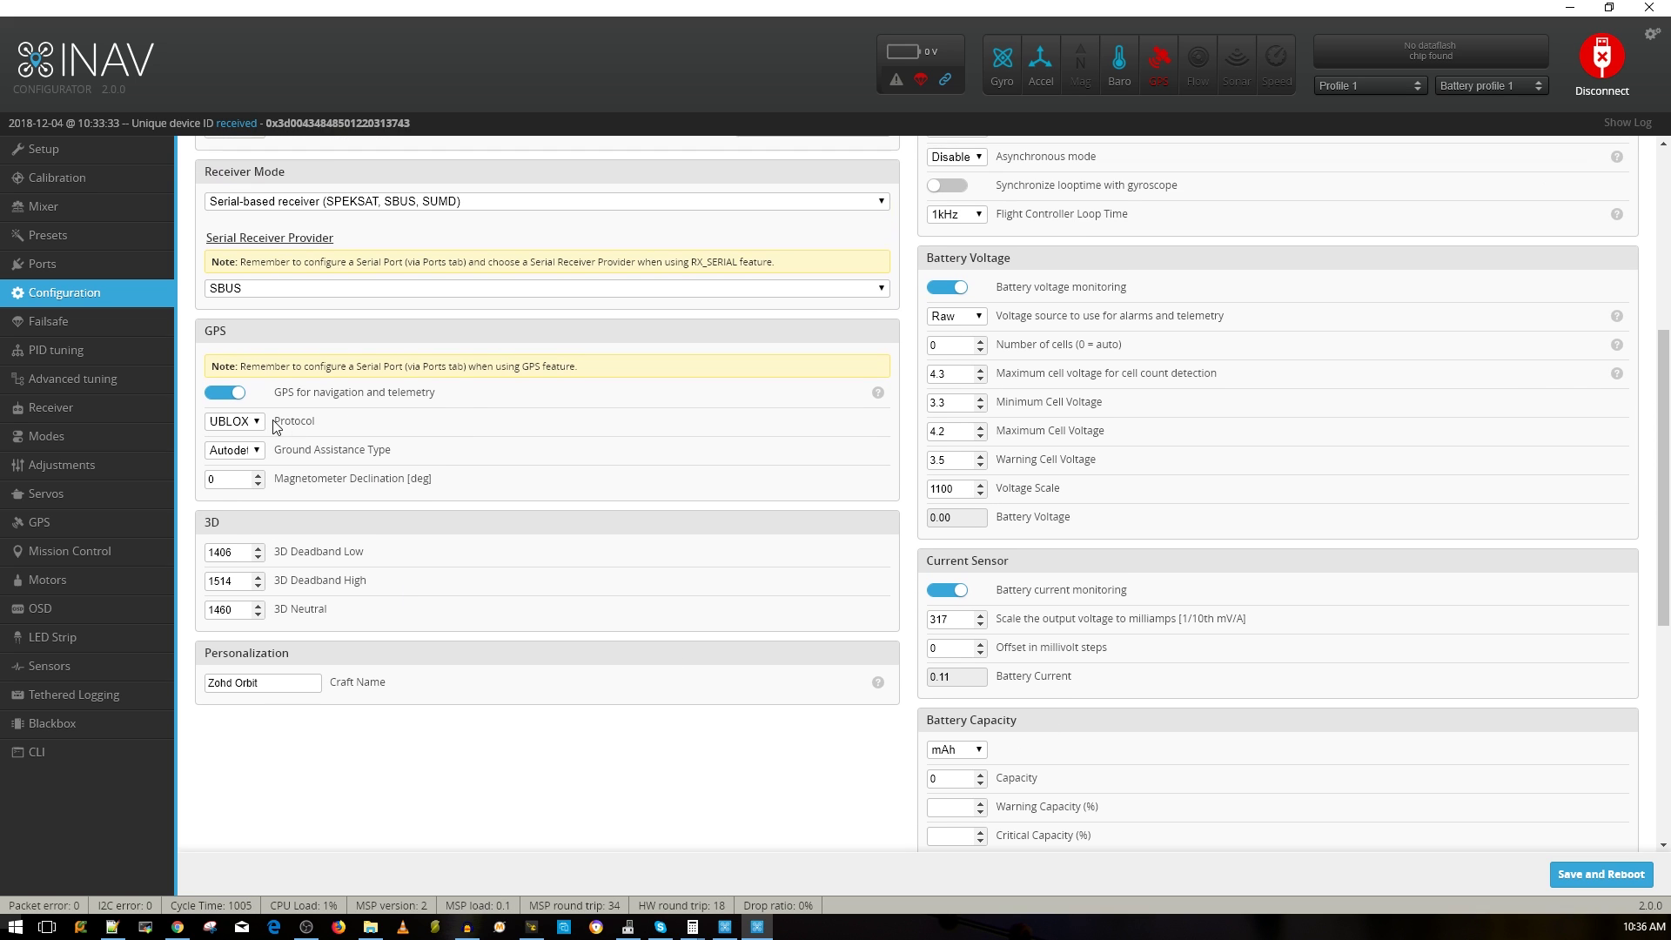
Step: Select UBLOX as the GPS protocol in the configuration settings
click(257, 423)
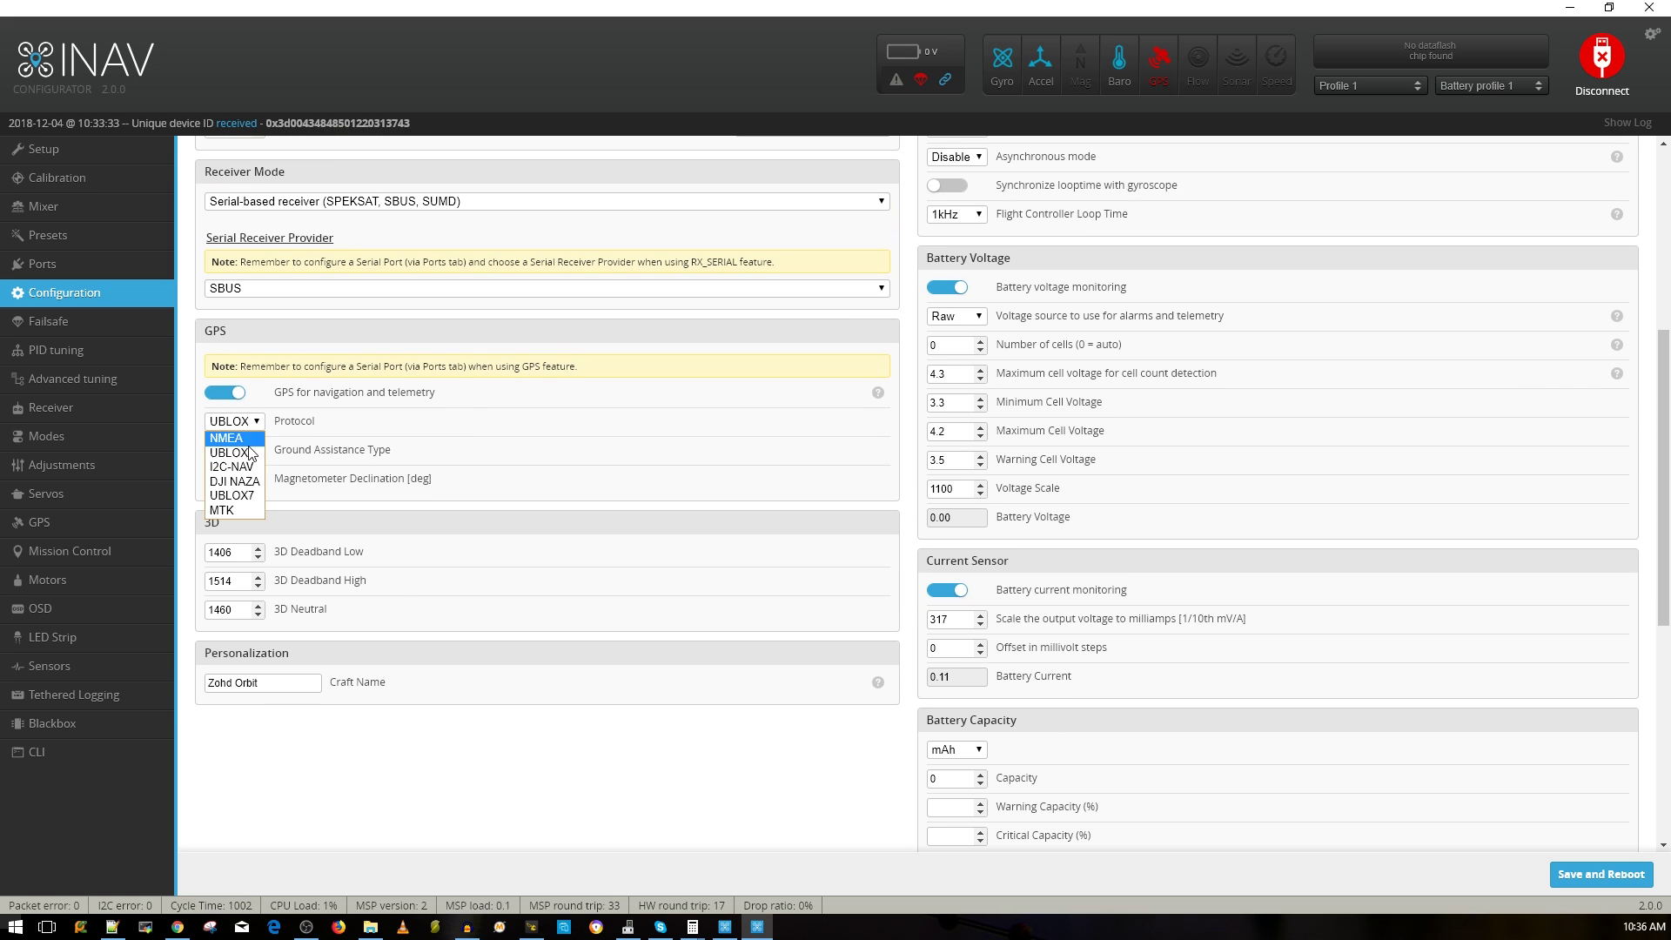
click(247, 452)
click(242, 453)
click(242, 454)
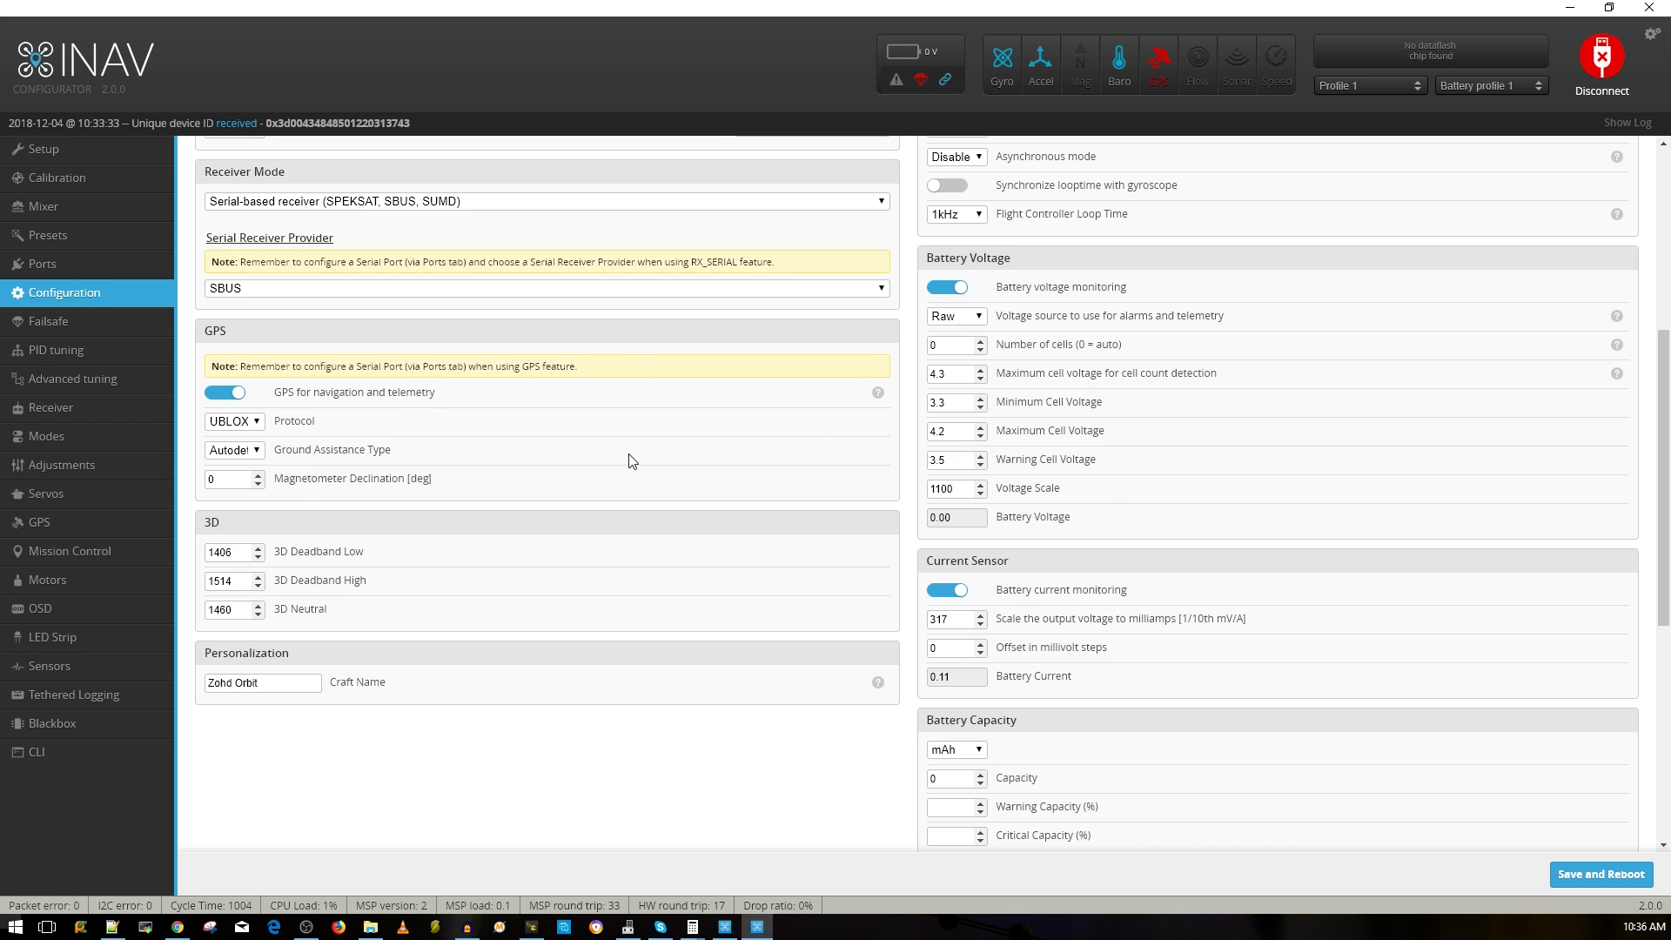
Step: Review the battery capacity and Other Features settings, followed by the failsafe and PID tuning pages
scroll(644, 465, down, 2)
scroll(662, 566, down, 4)
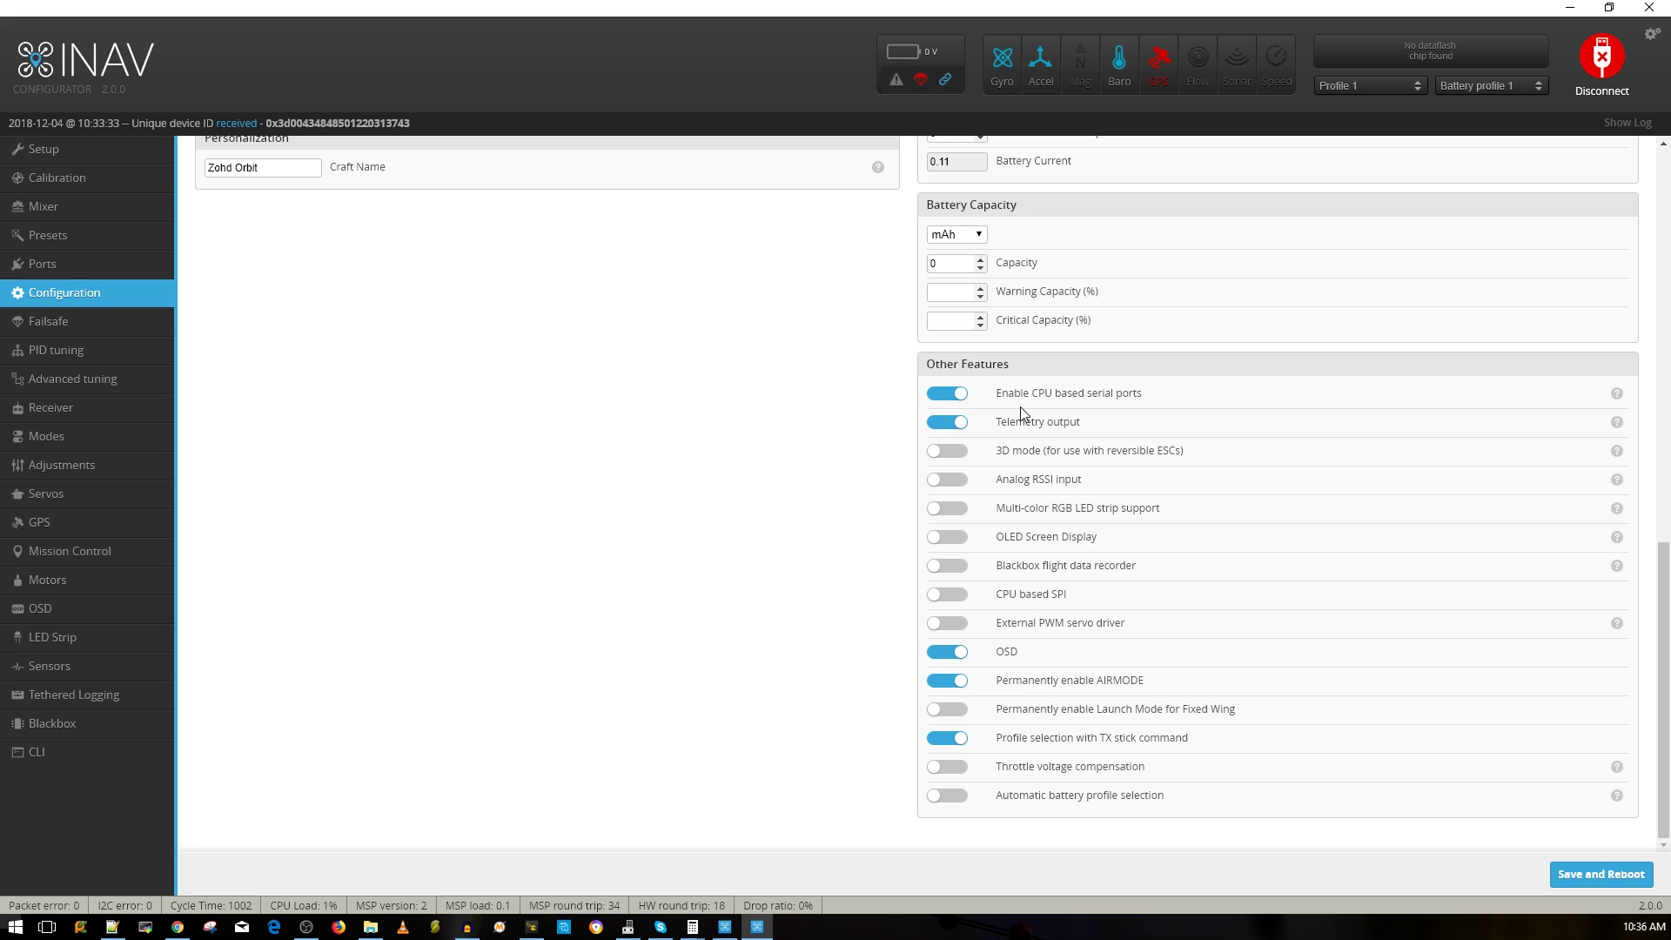
scroll(1014, 405, up, 10)
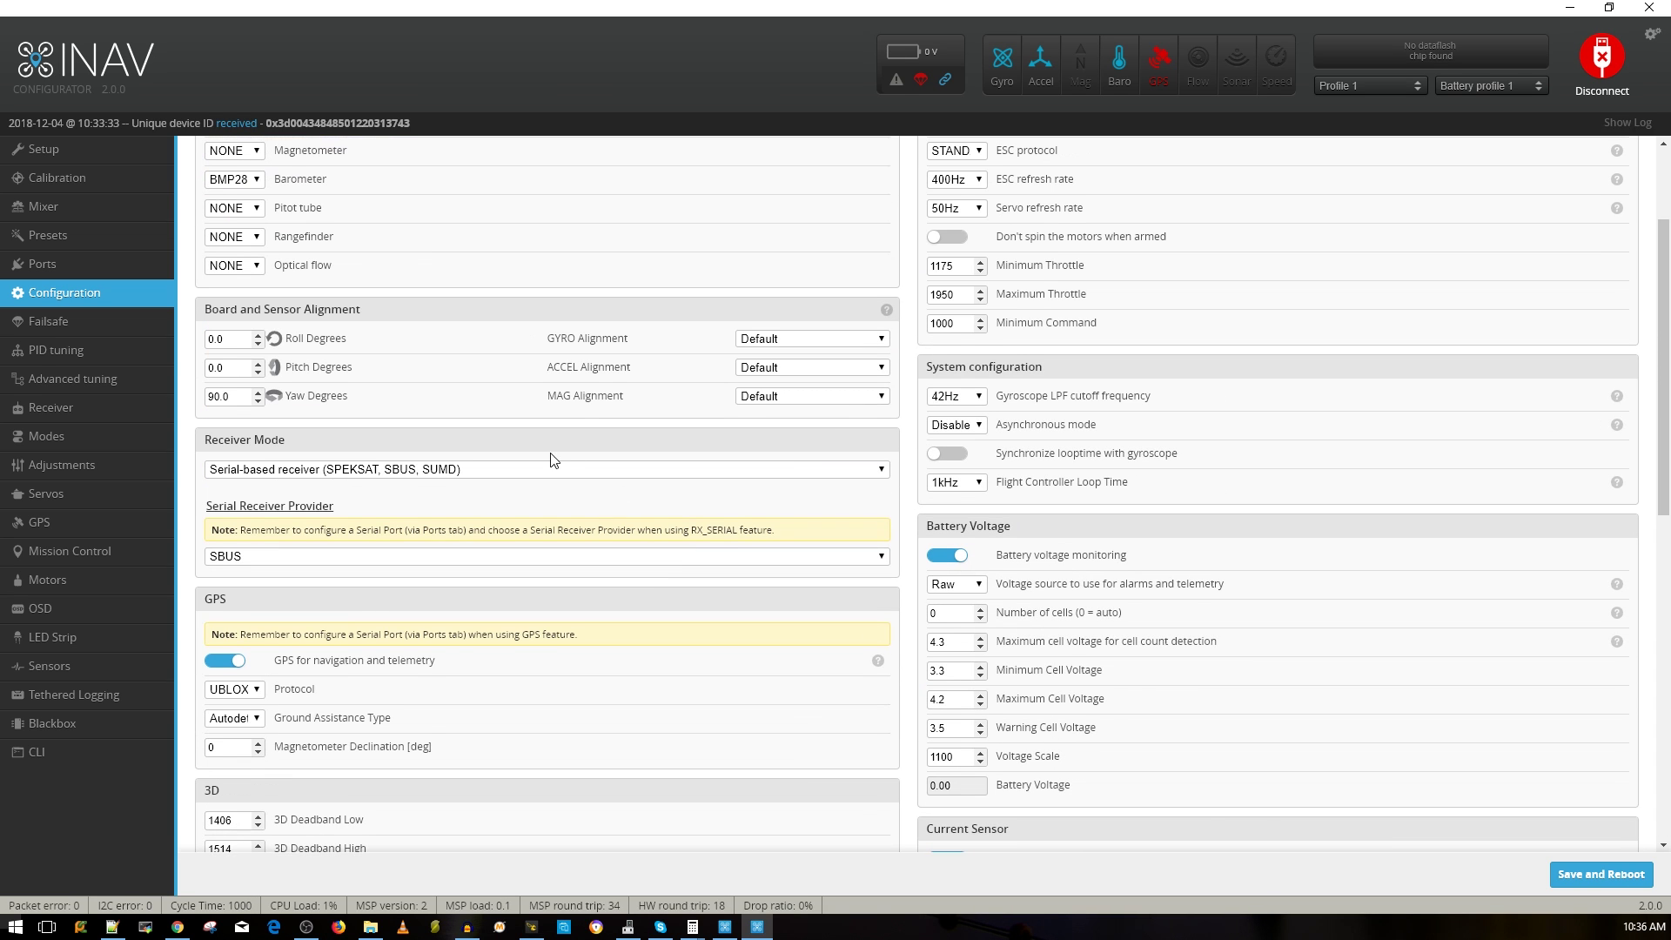
scroll(550, 460, up, 3)
click(94, 326)
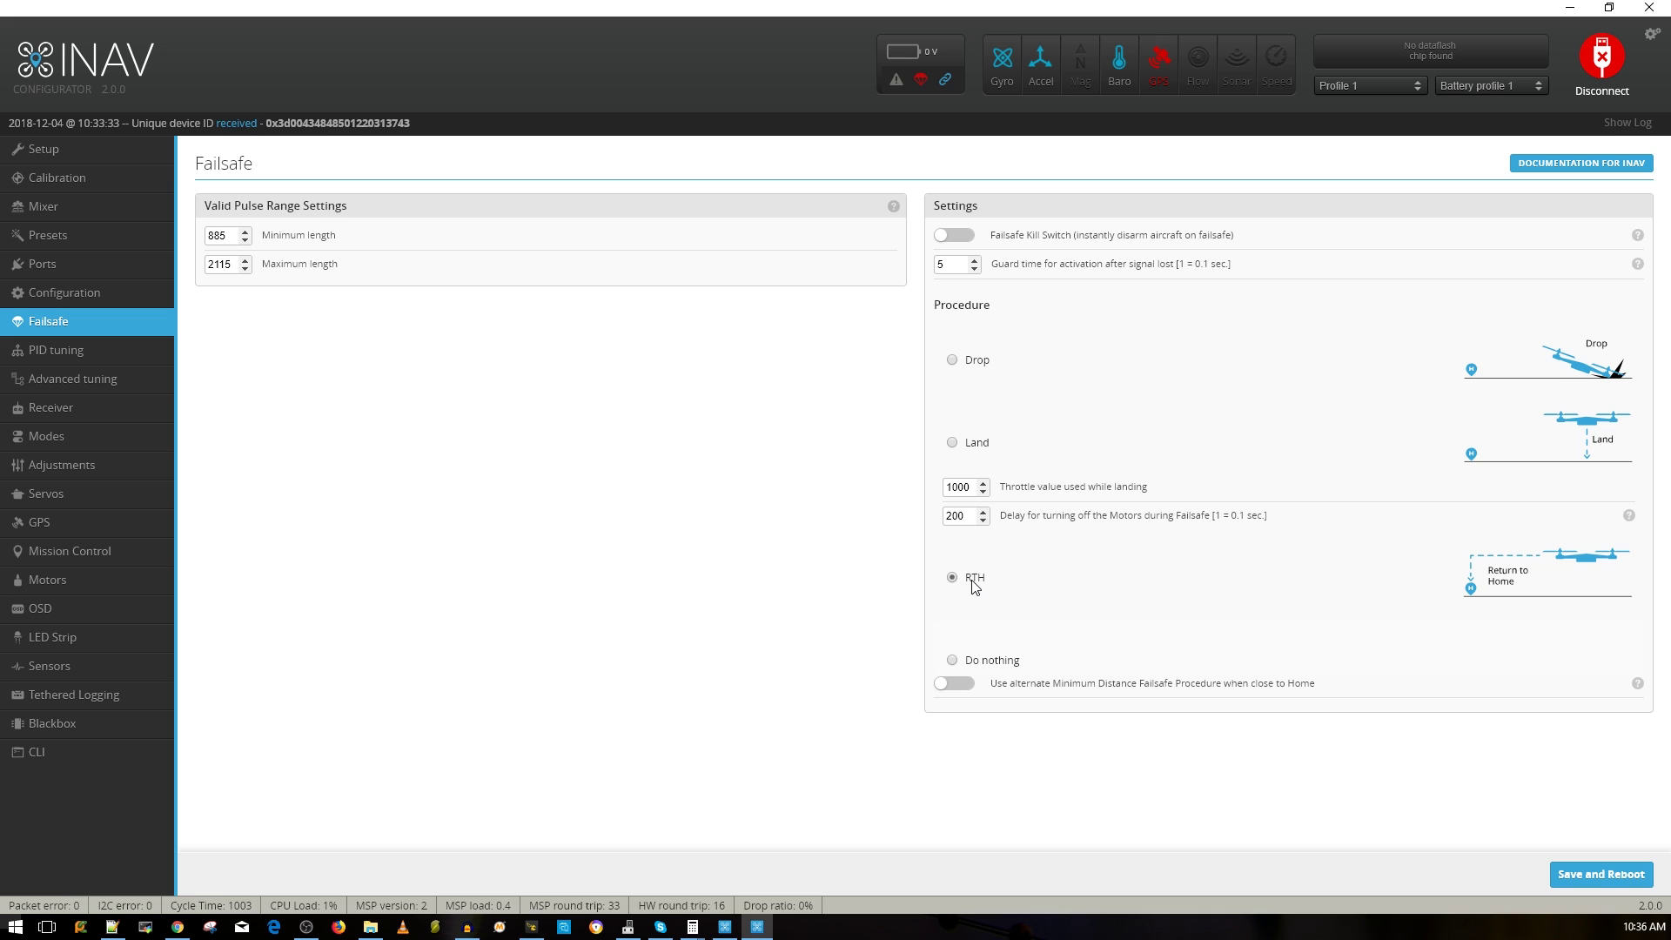
click(121, 352)
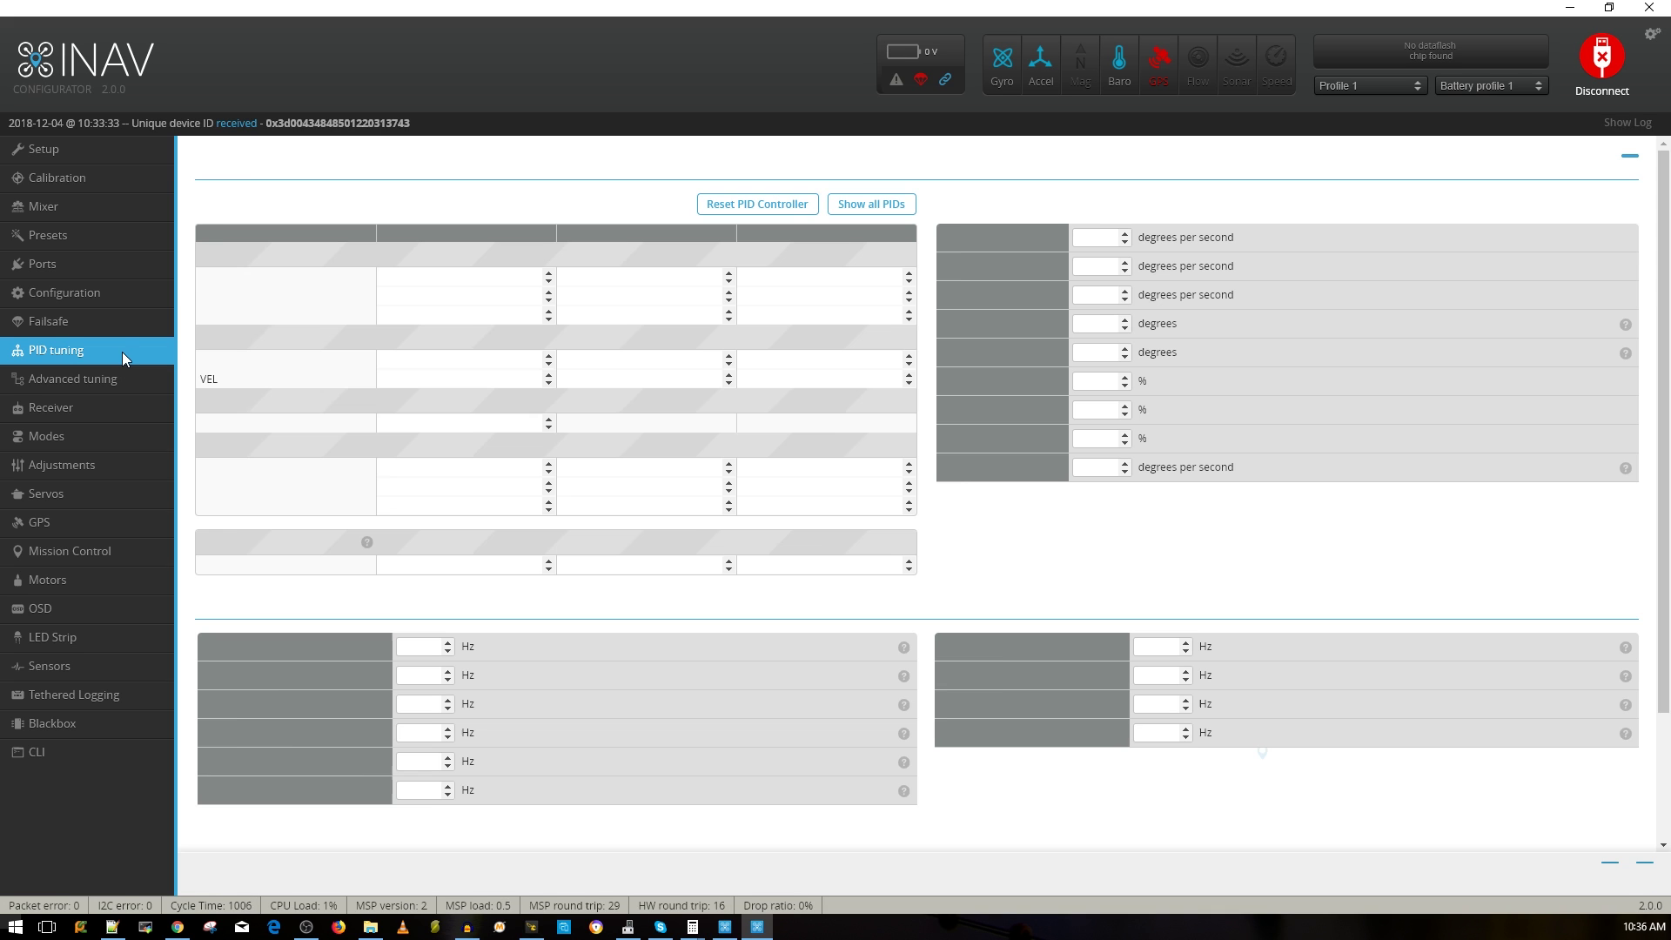
Step: In the advanced tuning settings, enter 70000 cm as the RTH altitude and check the RTH altitude mode
click(127, 380)
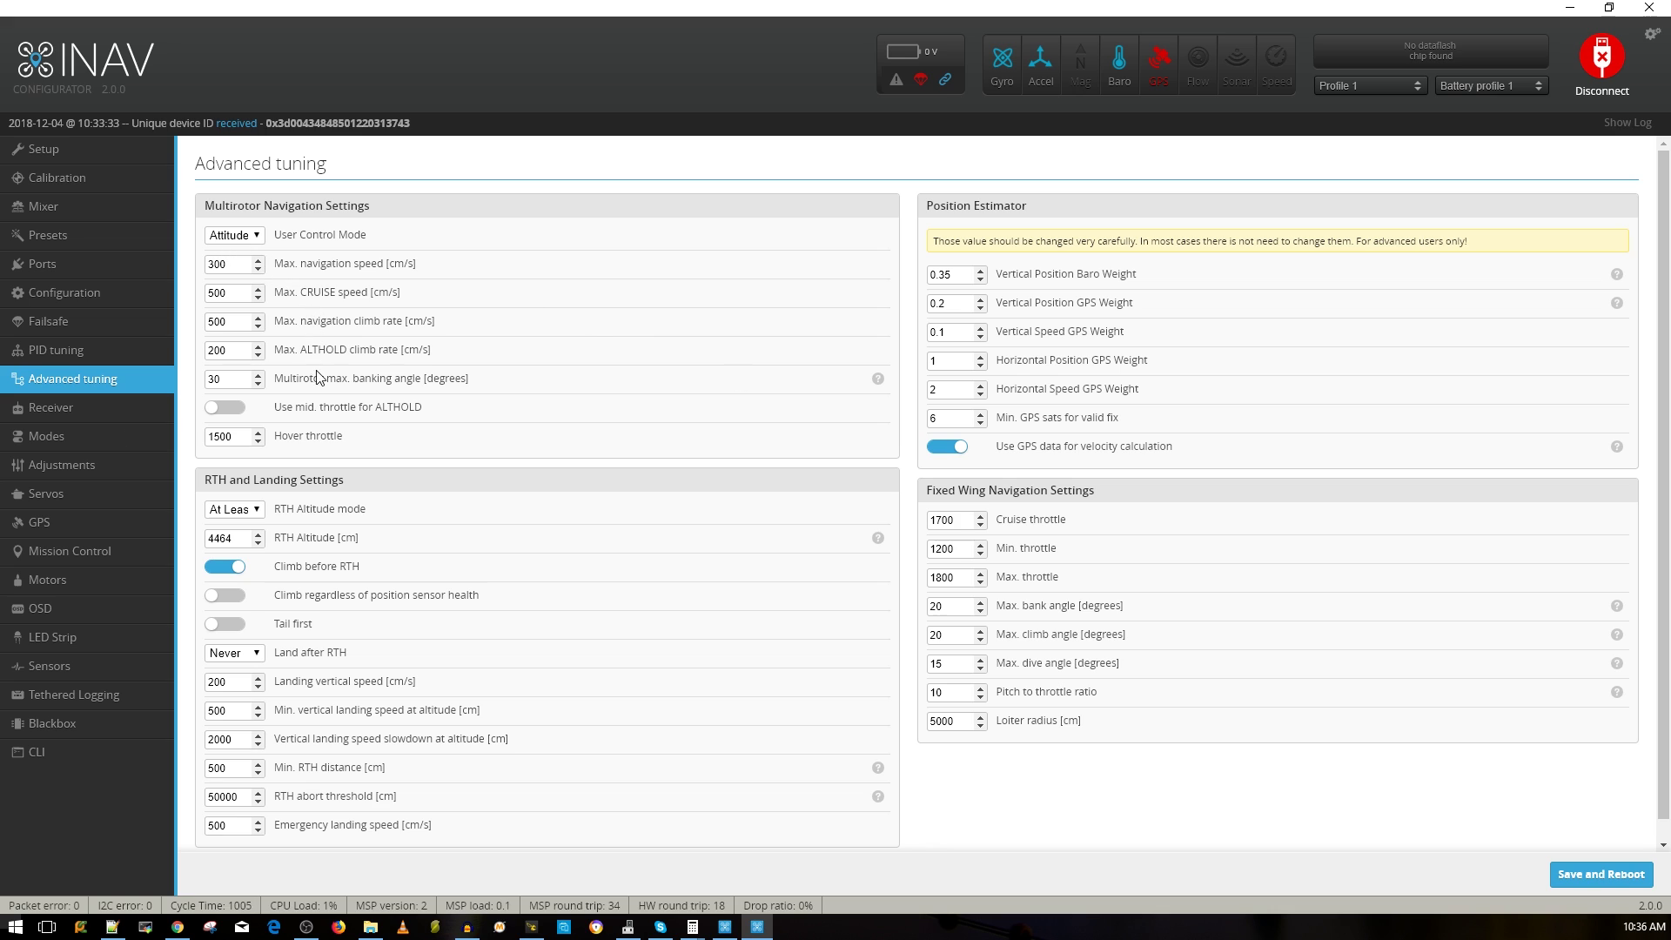
scroll(329, 387, down, 1)
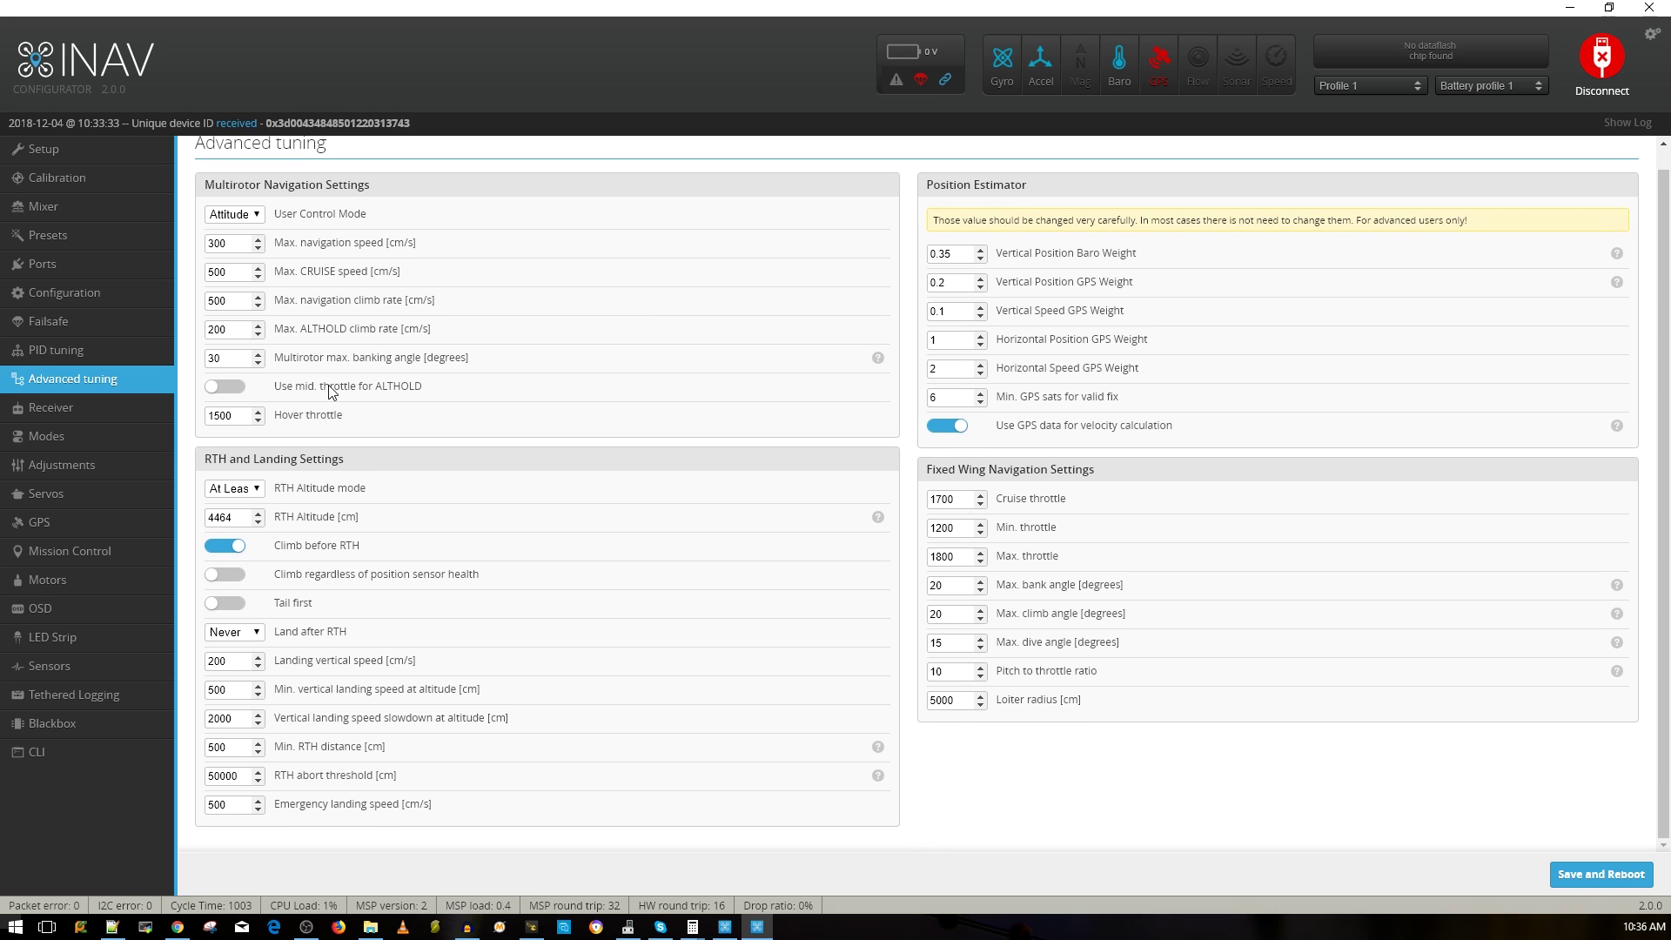
double_click(236, 517)
text(70000)
click(237, 488)
click(244, 563)
double_click(220, 519)
click(1026, 503)
Step: Examine the receiver channel setup and the channel ranges assigned to the flight modes, from ARM to AUTO TUNE
click(85, 409)
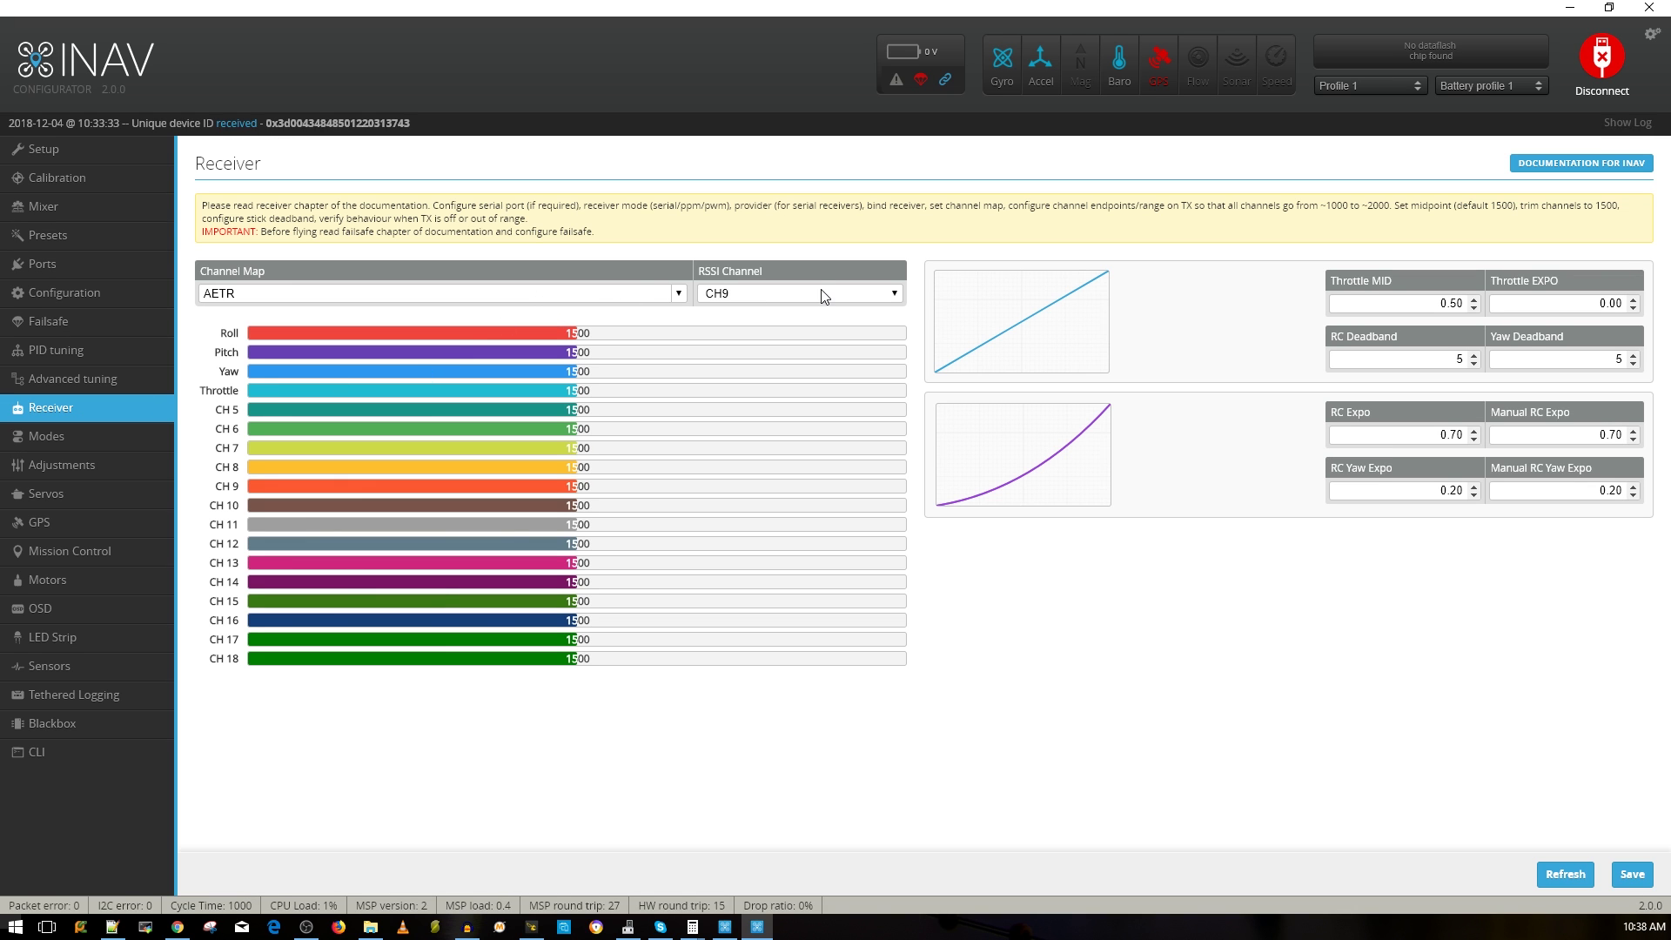
click(104, 437)
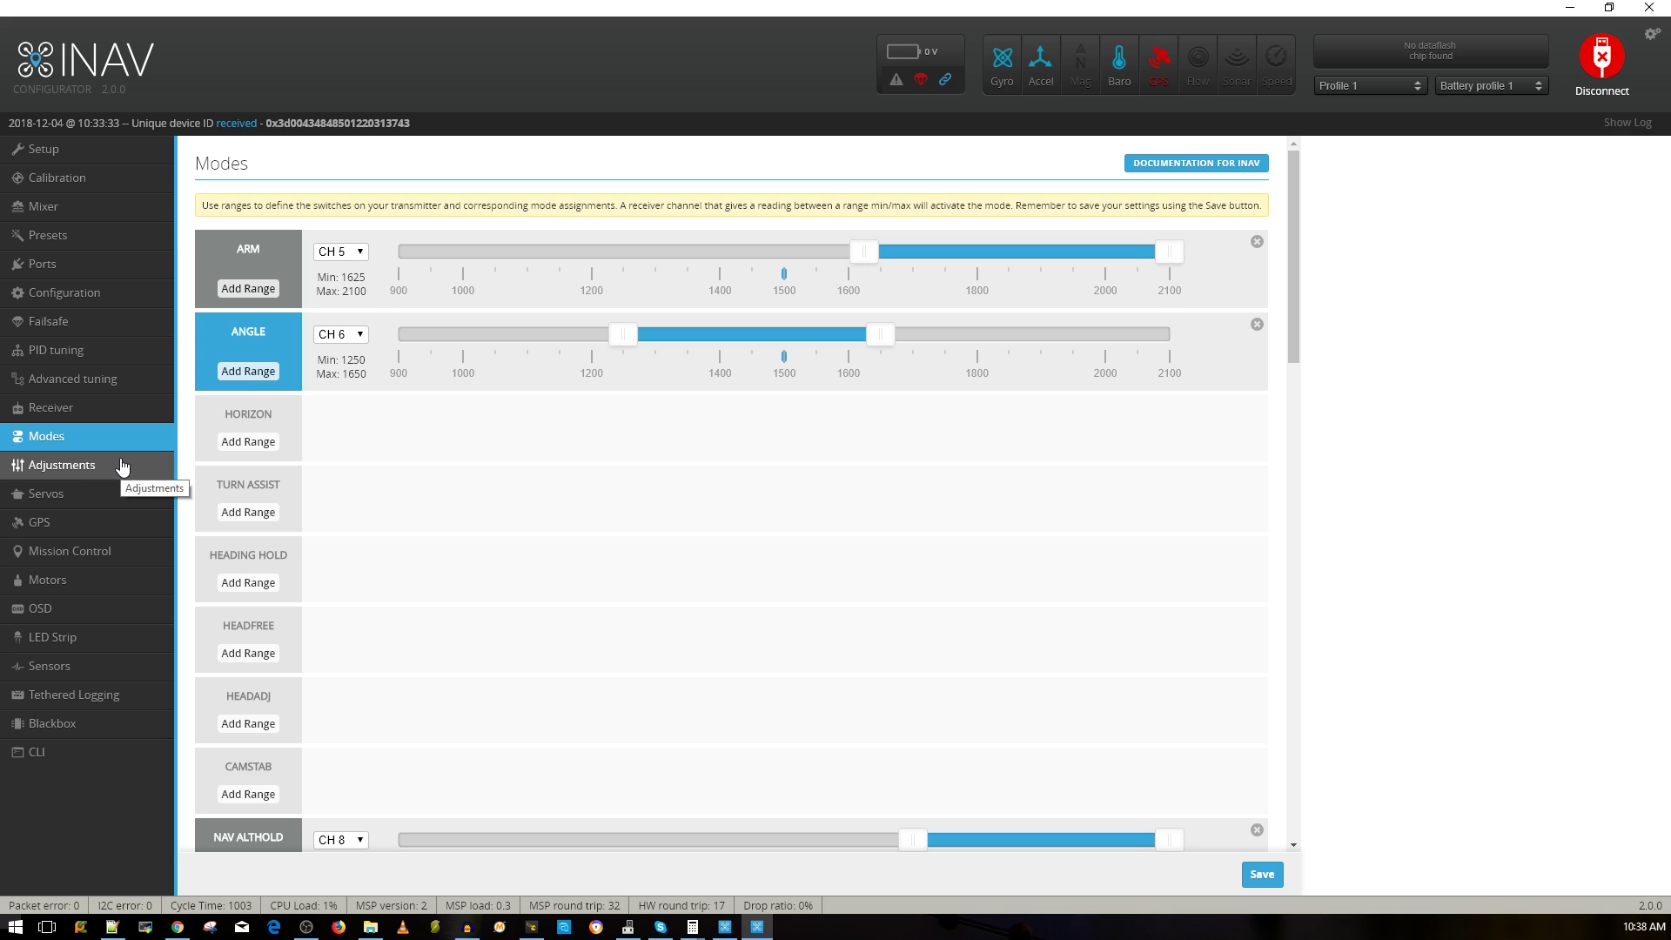
scroll(359, 329, down, 5)
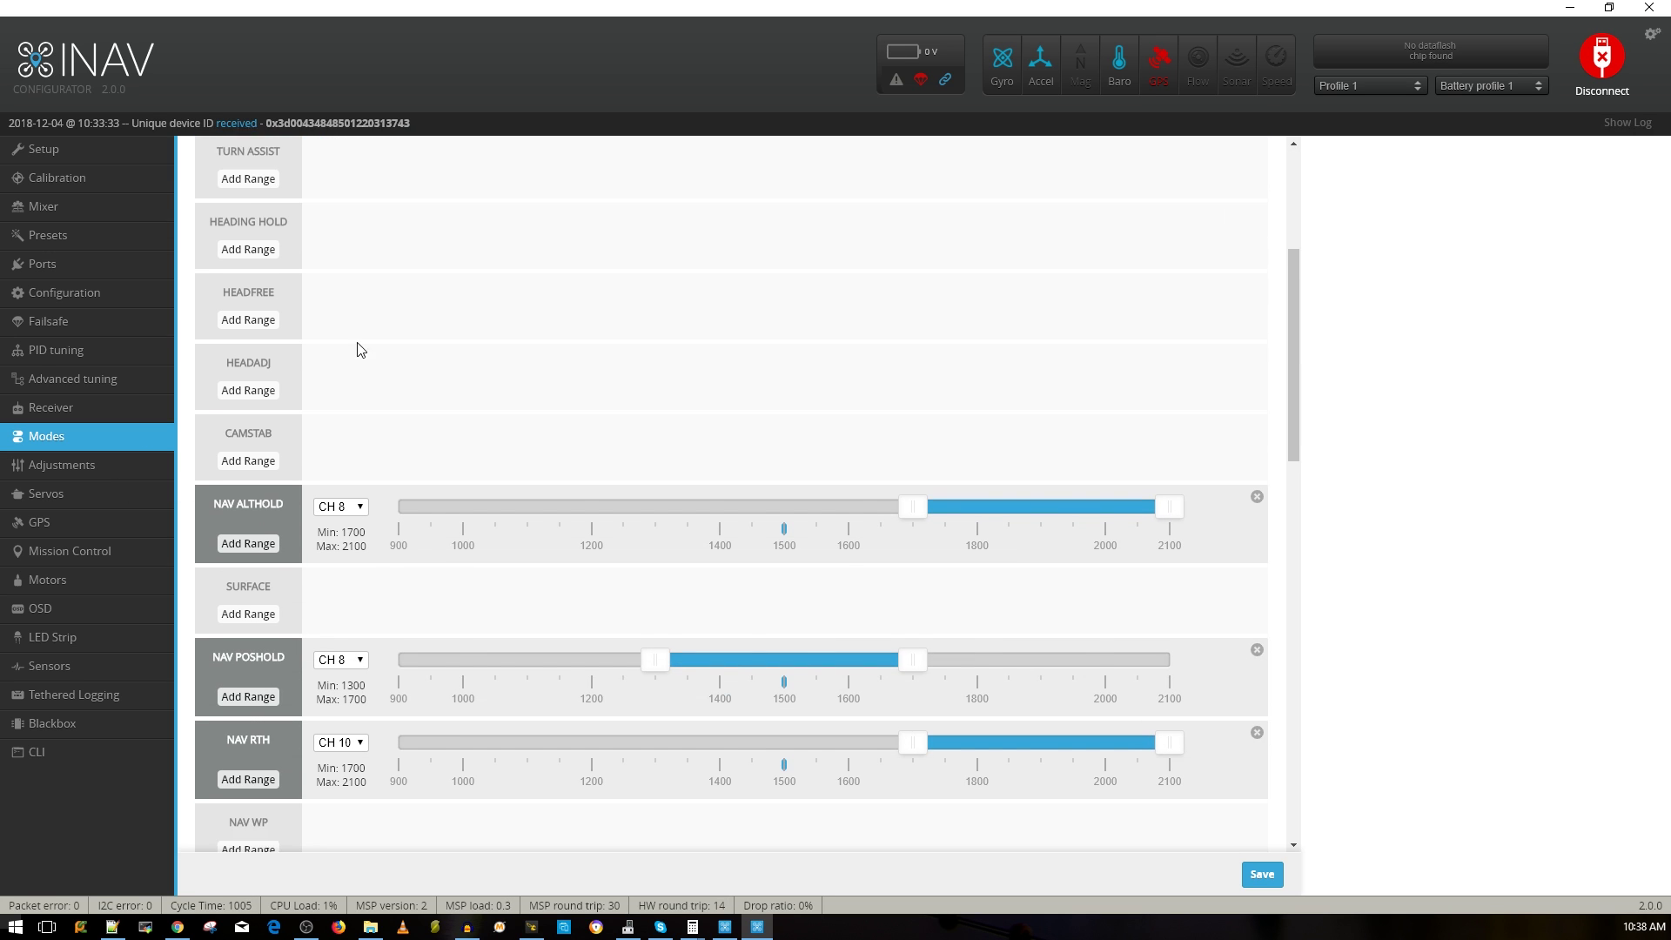
scroll(318, 536, down, 7)
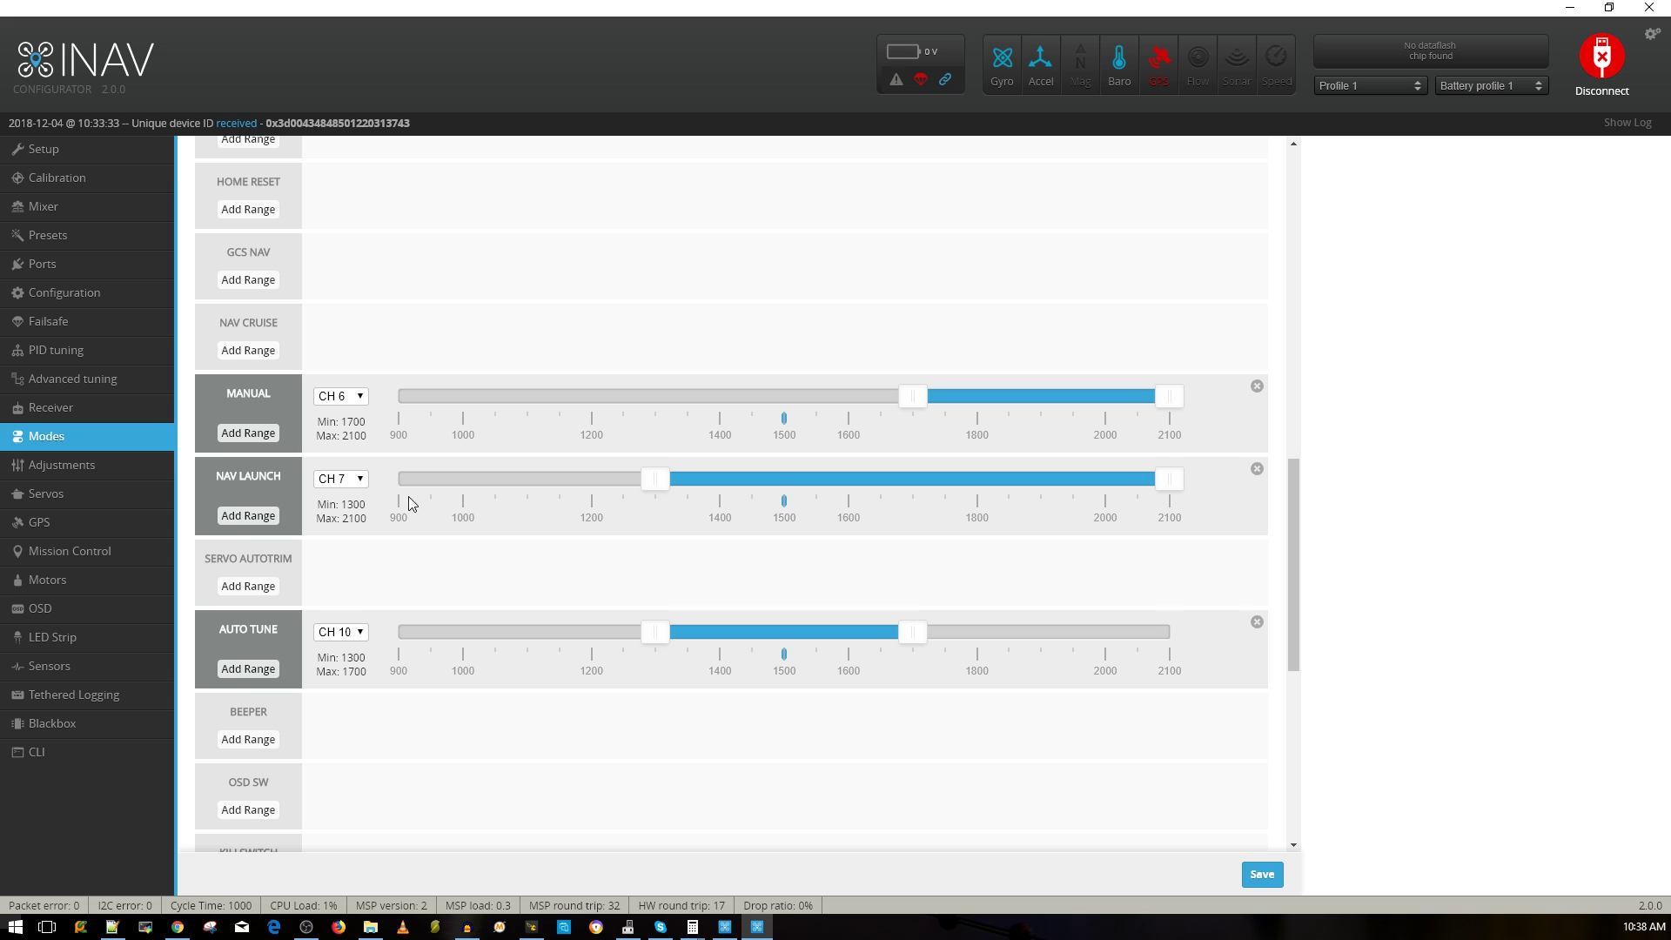
scroll(508, 499, down, 1)
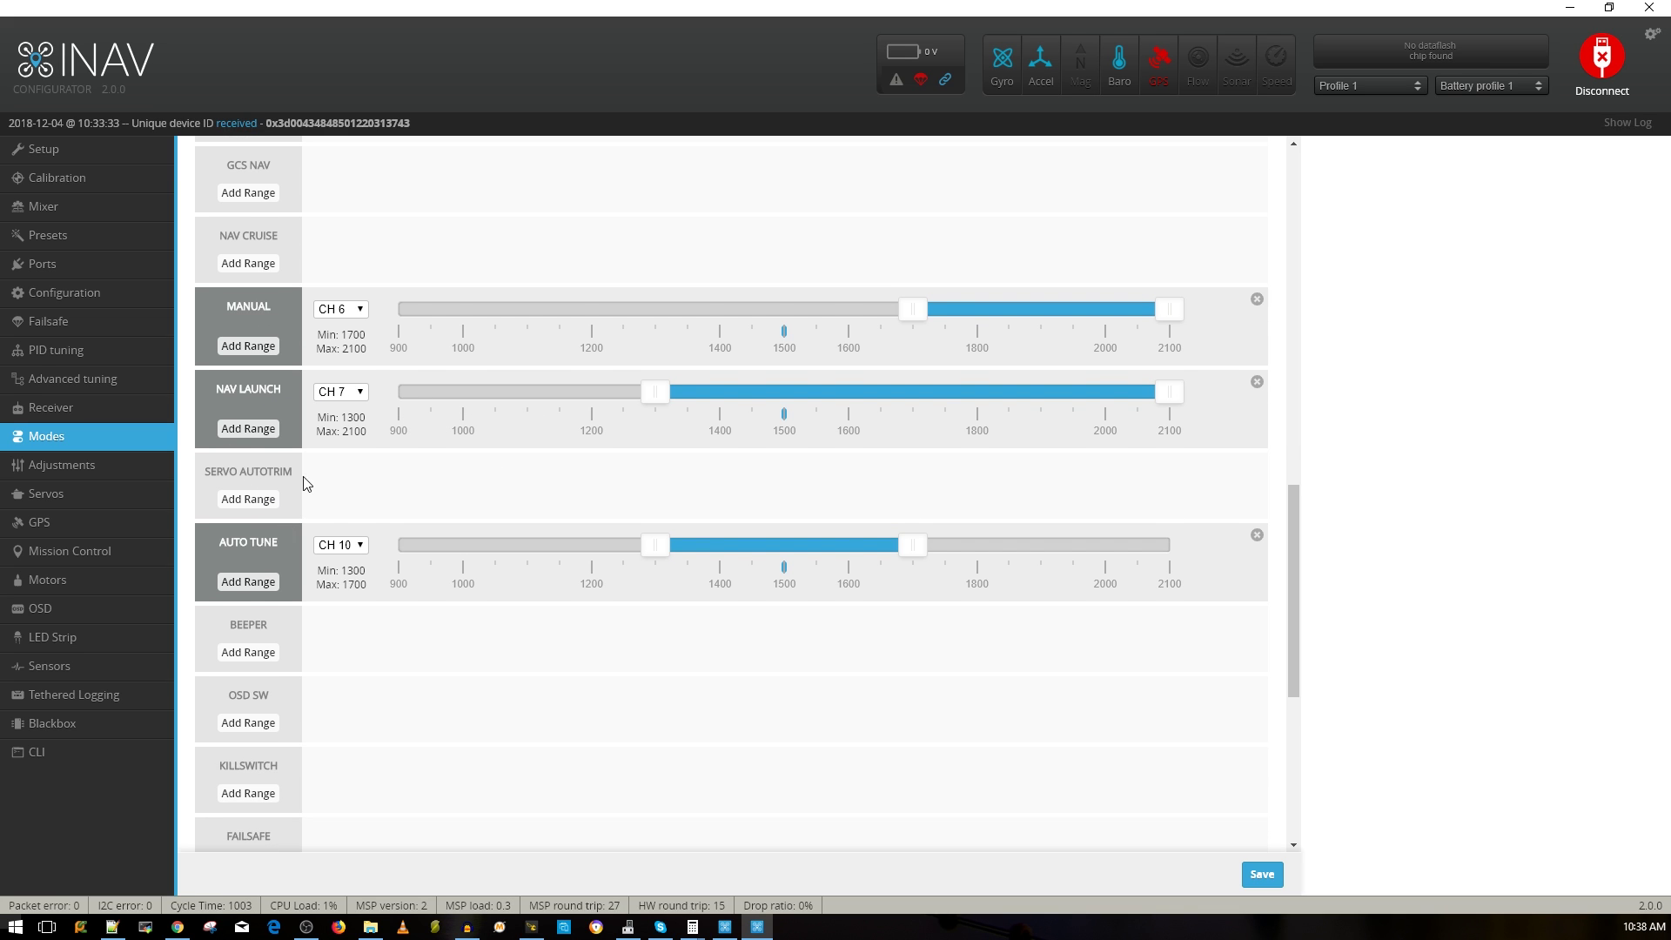
scroll(296, 475, down, 1)
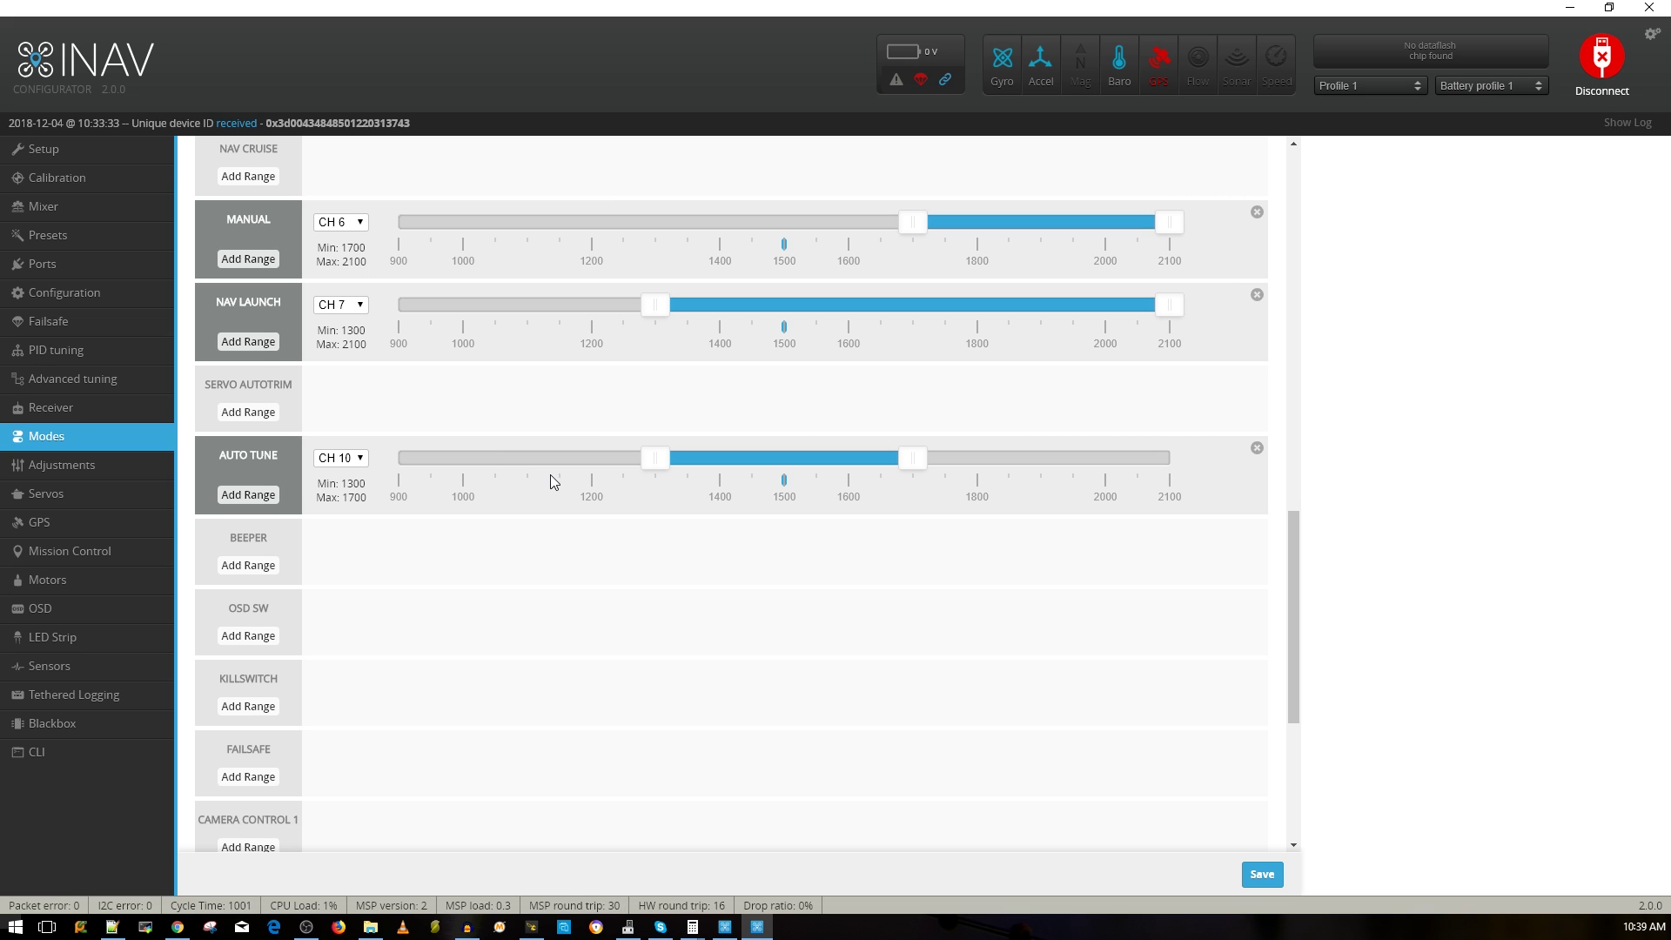
Step: Look through the remaining pages from Adjustments to Blackbox, including the motor and OSD settings
click(103, 470)
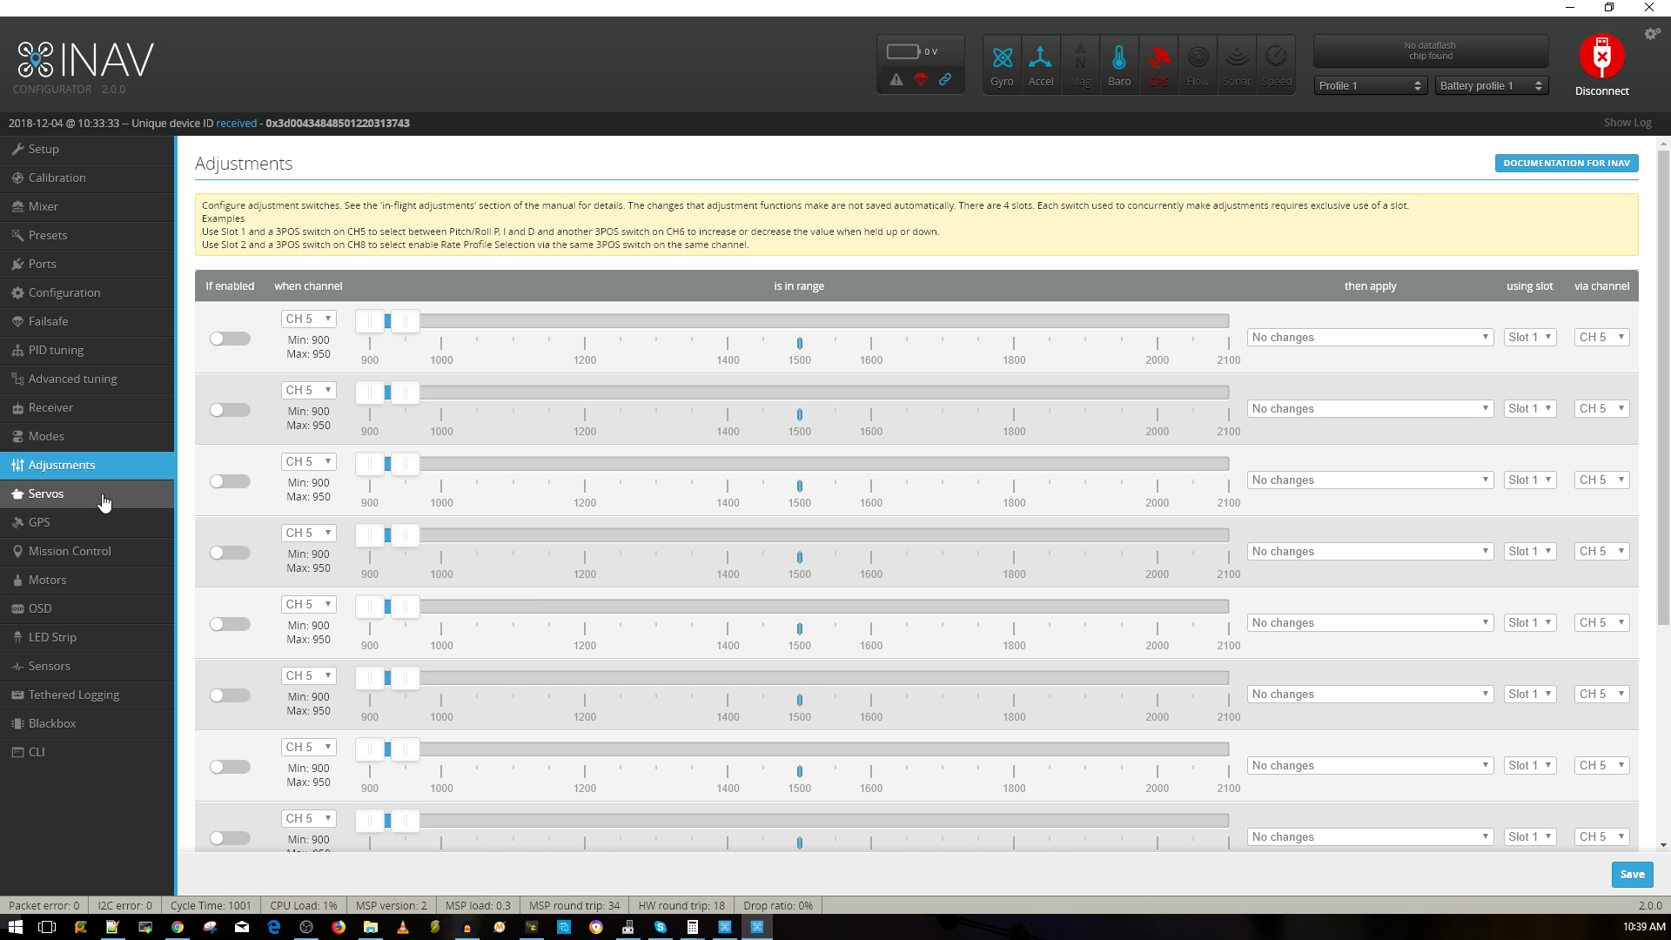
click(105, 503)
click(118, 528)
click(114, 550)
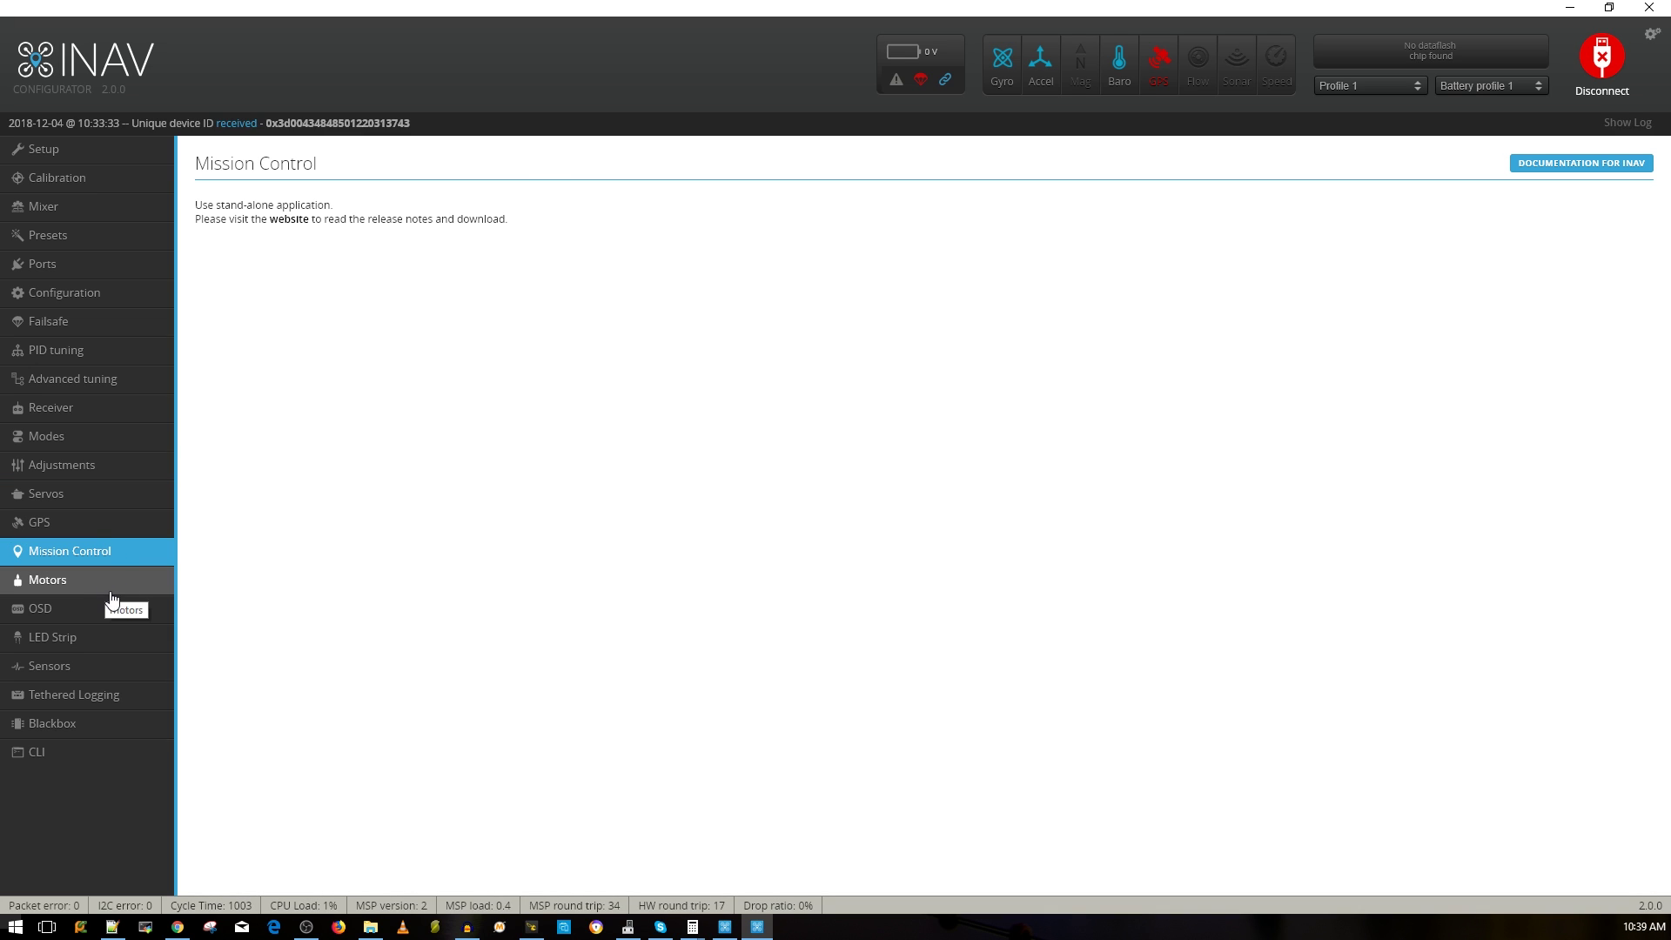
click(111, 582)
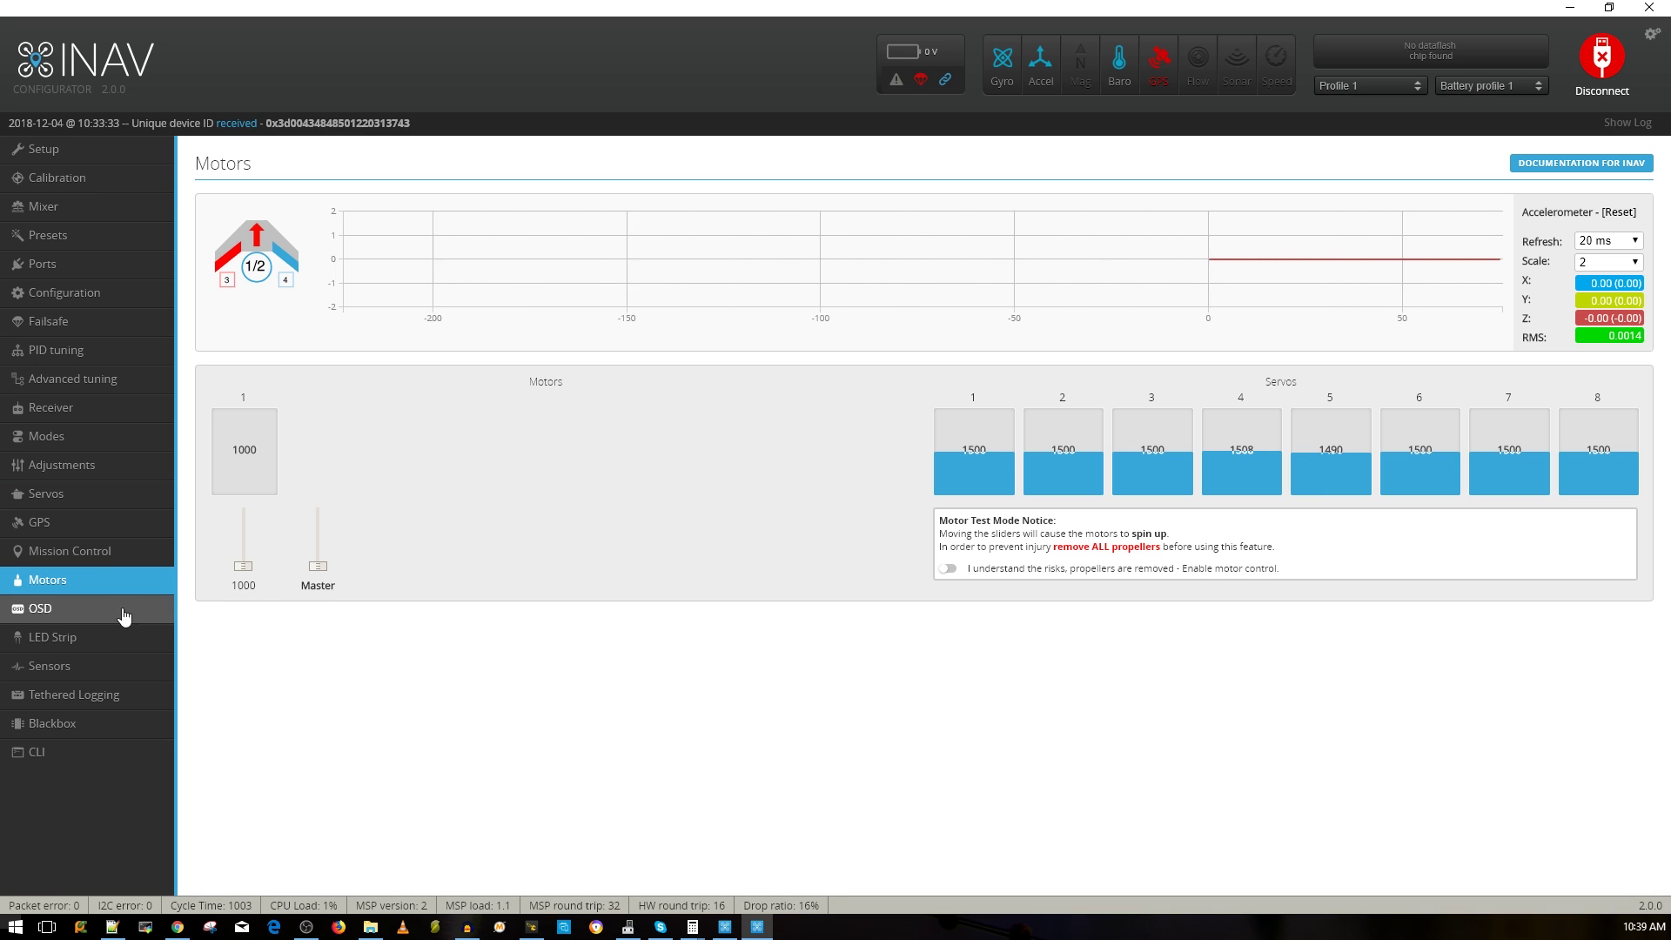
click(124, 614)
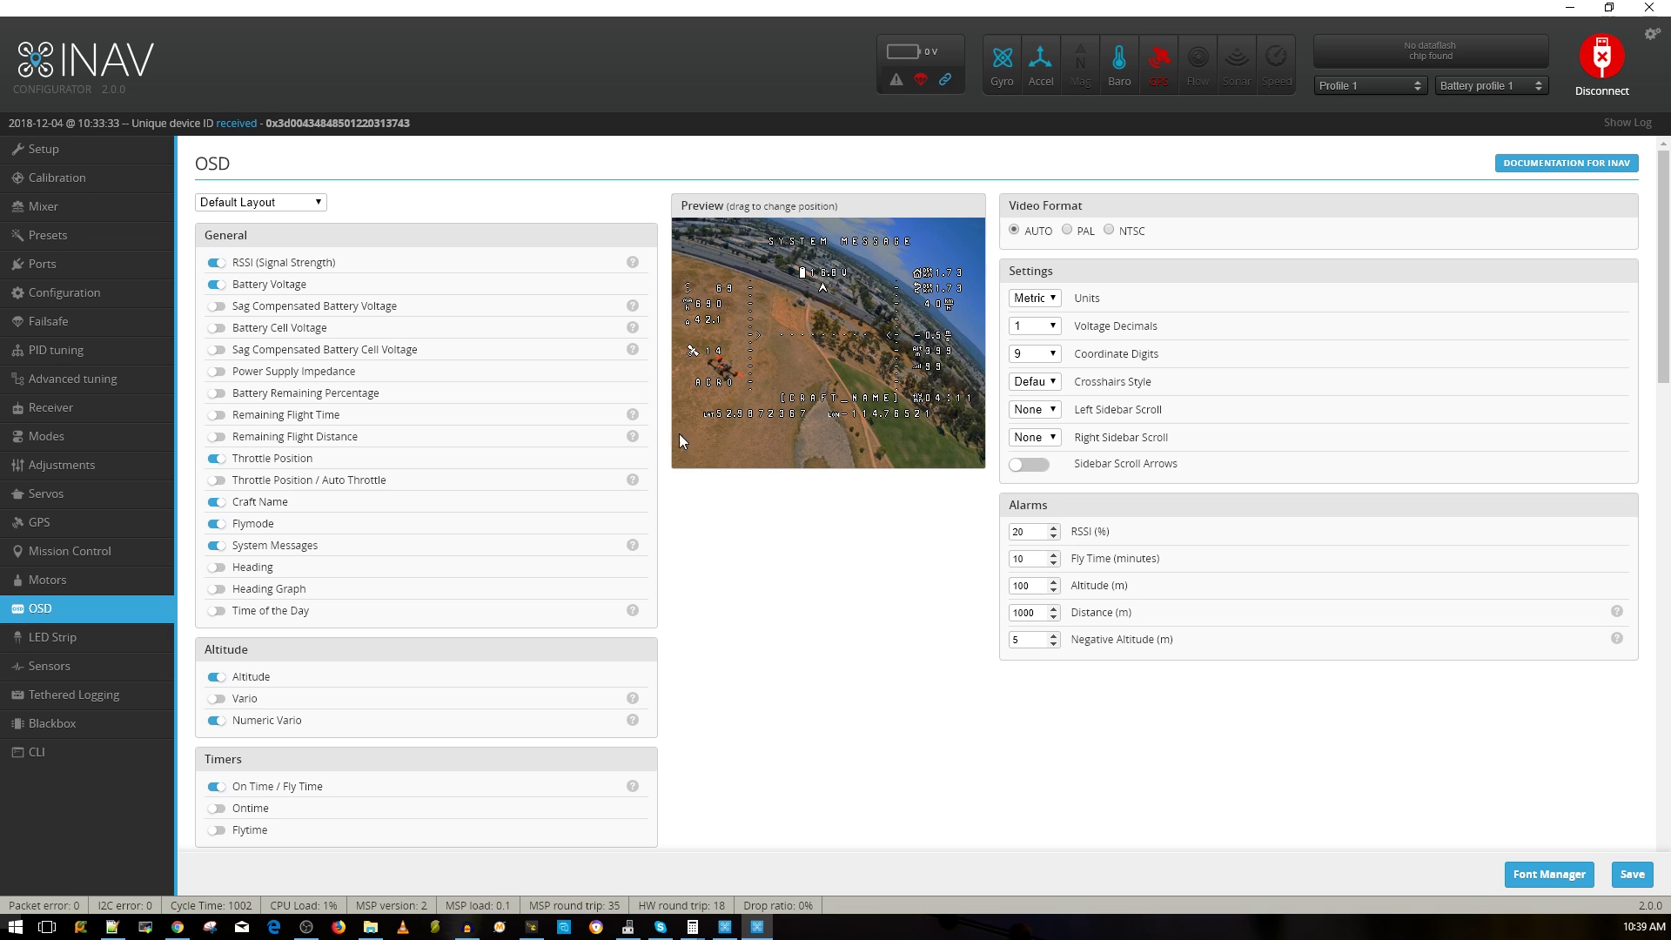
click(83, 643)
click(113, 669)
click(121, 694)
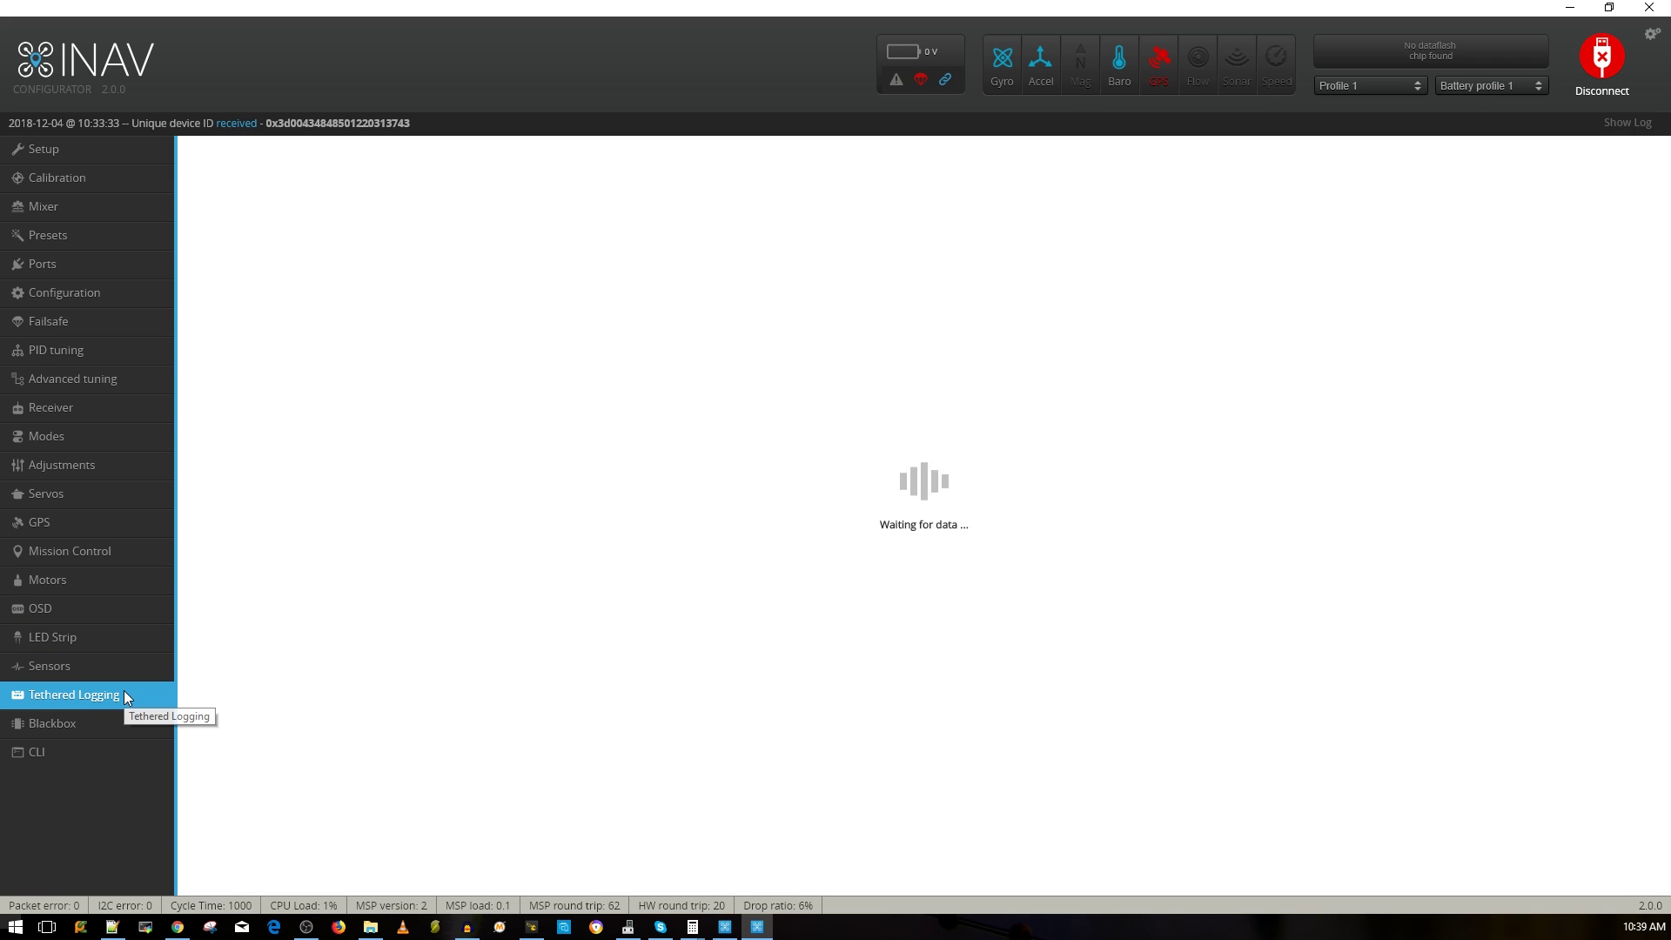
click(125, 722)
Step: Run the dump command in the CLI and select its entire output for copying
click(87, 754)
text(dump)
key(Return)
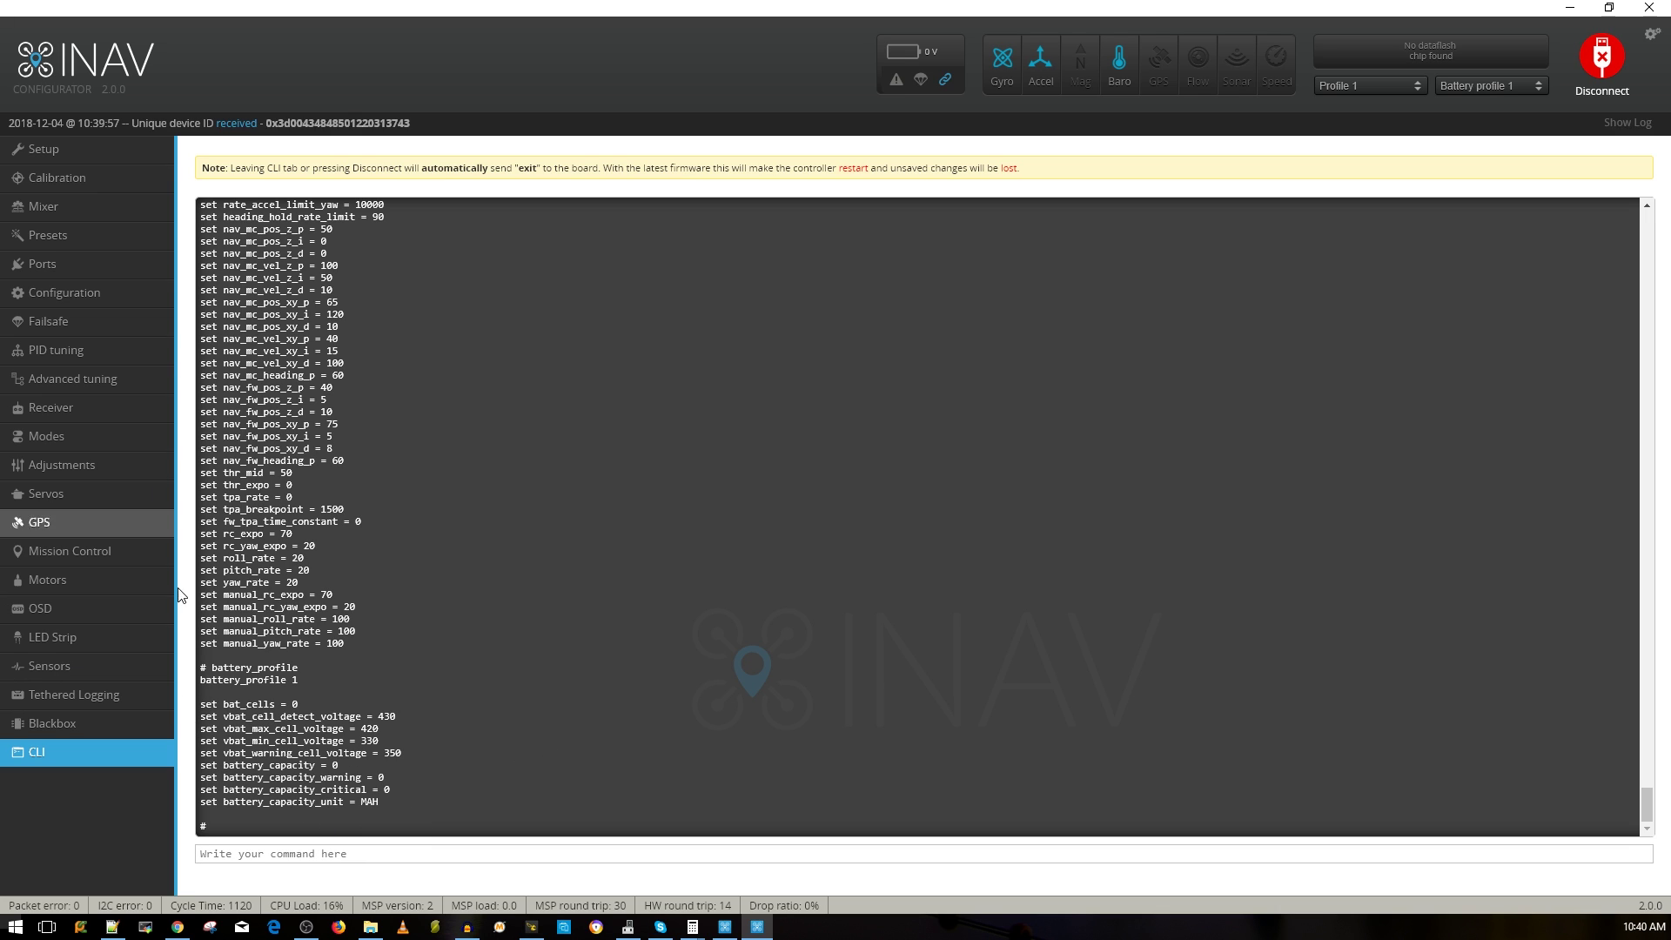
drag(420, 825, 199, 250)
Step: Try pasting the copied dump text into the CLI command field, and clear the field again
click(447, 860)
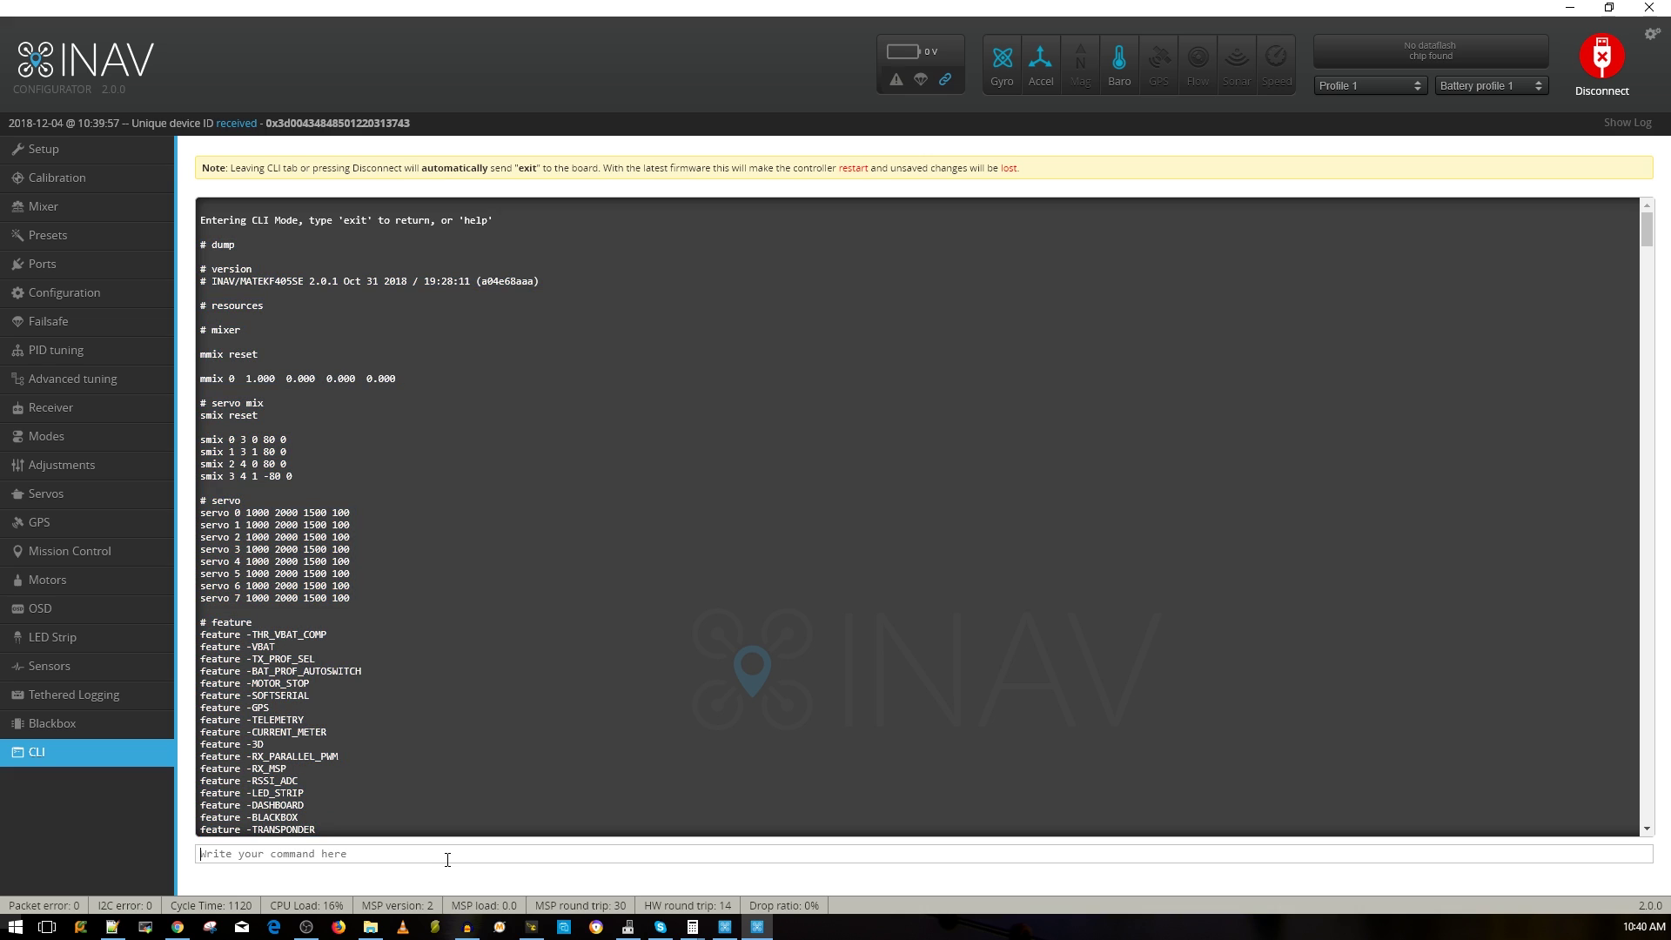
key(ctrl+v)
key(BackSpace)
text(dump)
key(ctrl+a)
key(BackSpace)
Step: Leave and reopen the CLI, and run the copied dump commands in the new session
click(61, 729)
click(1602, 62)
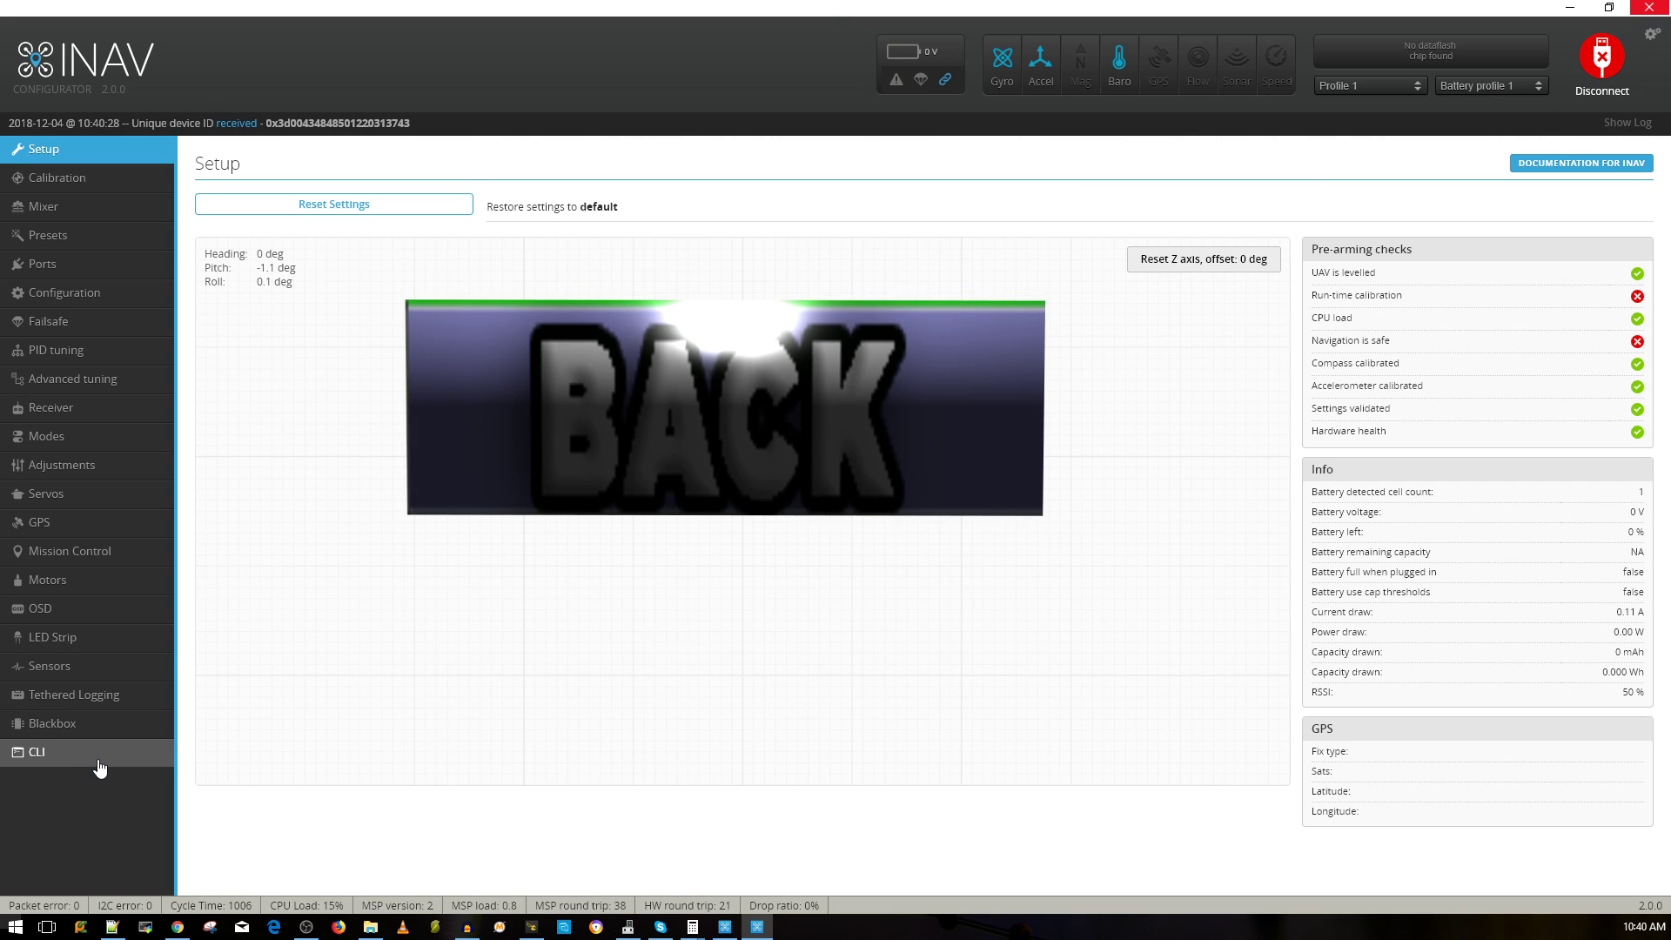
click(87, 753)
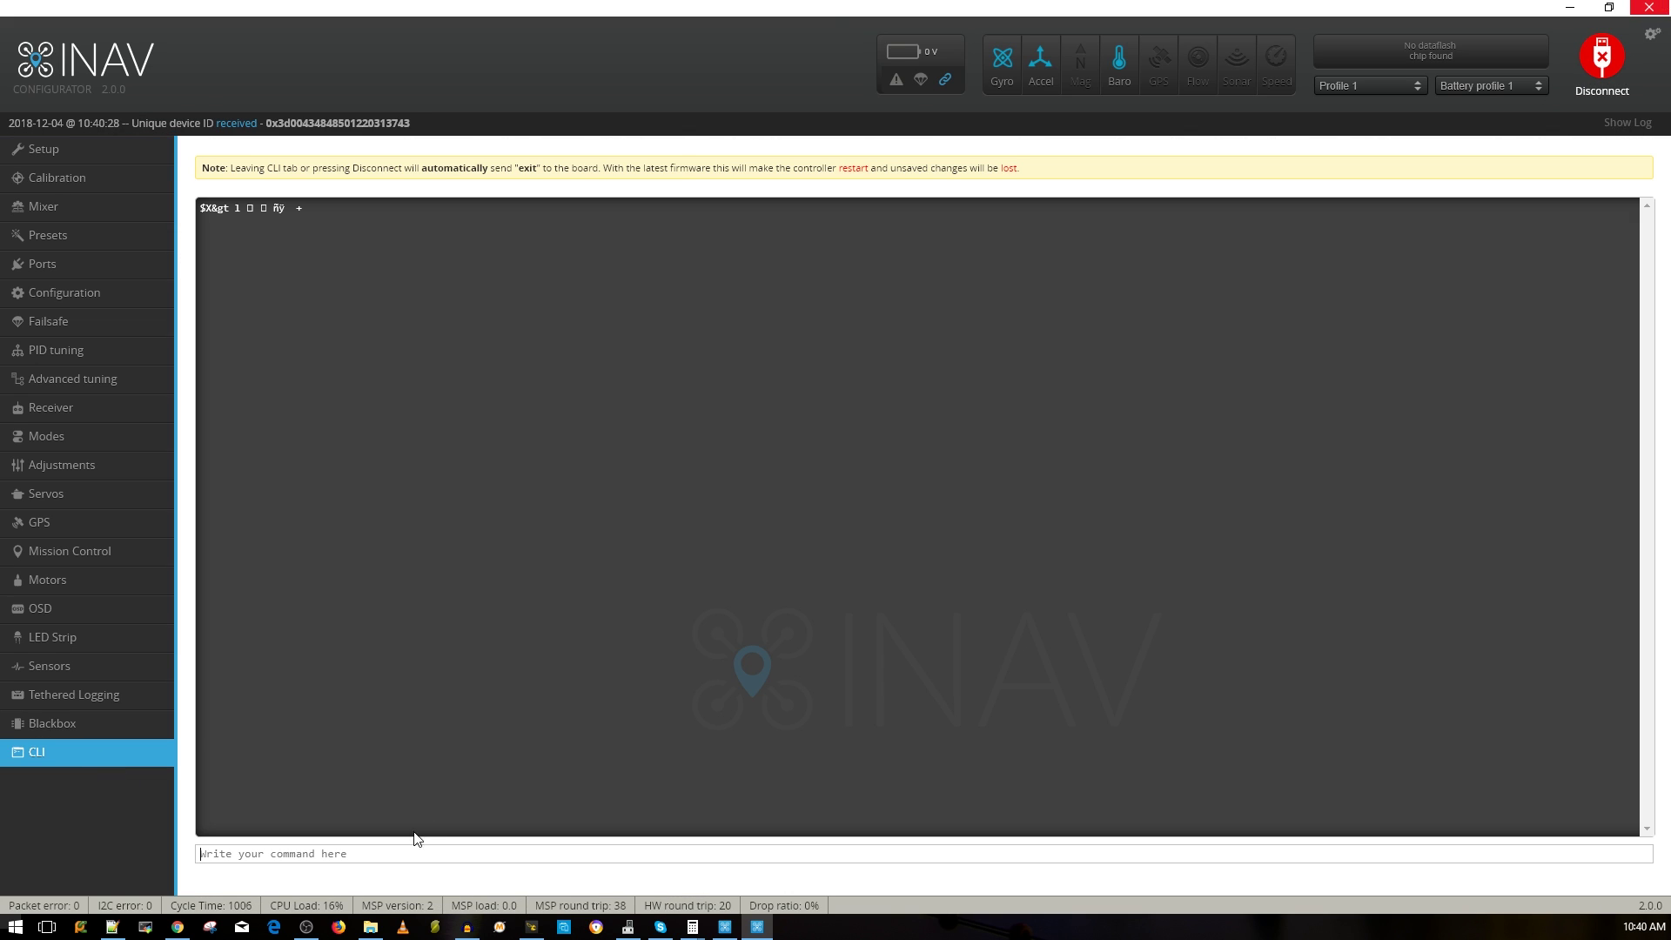
key(Return)
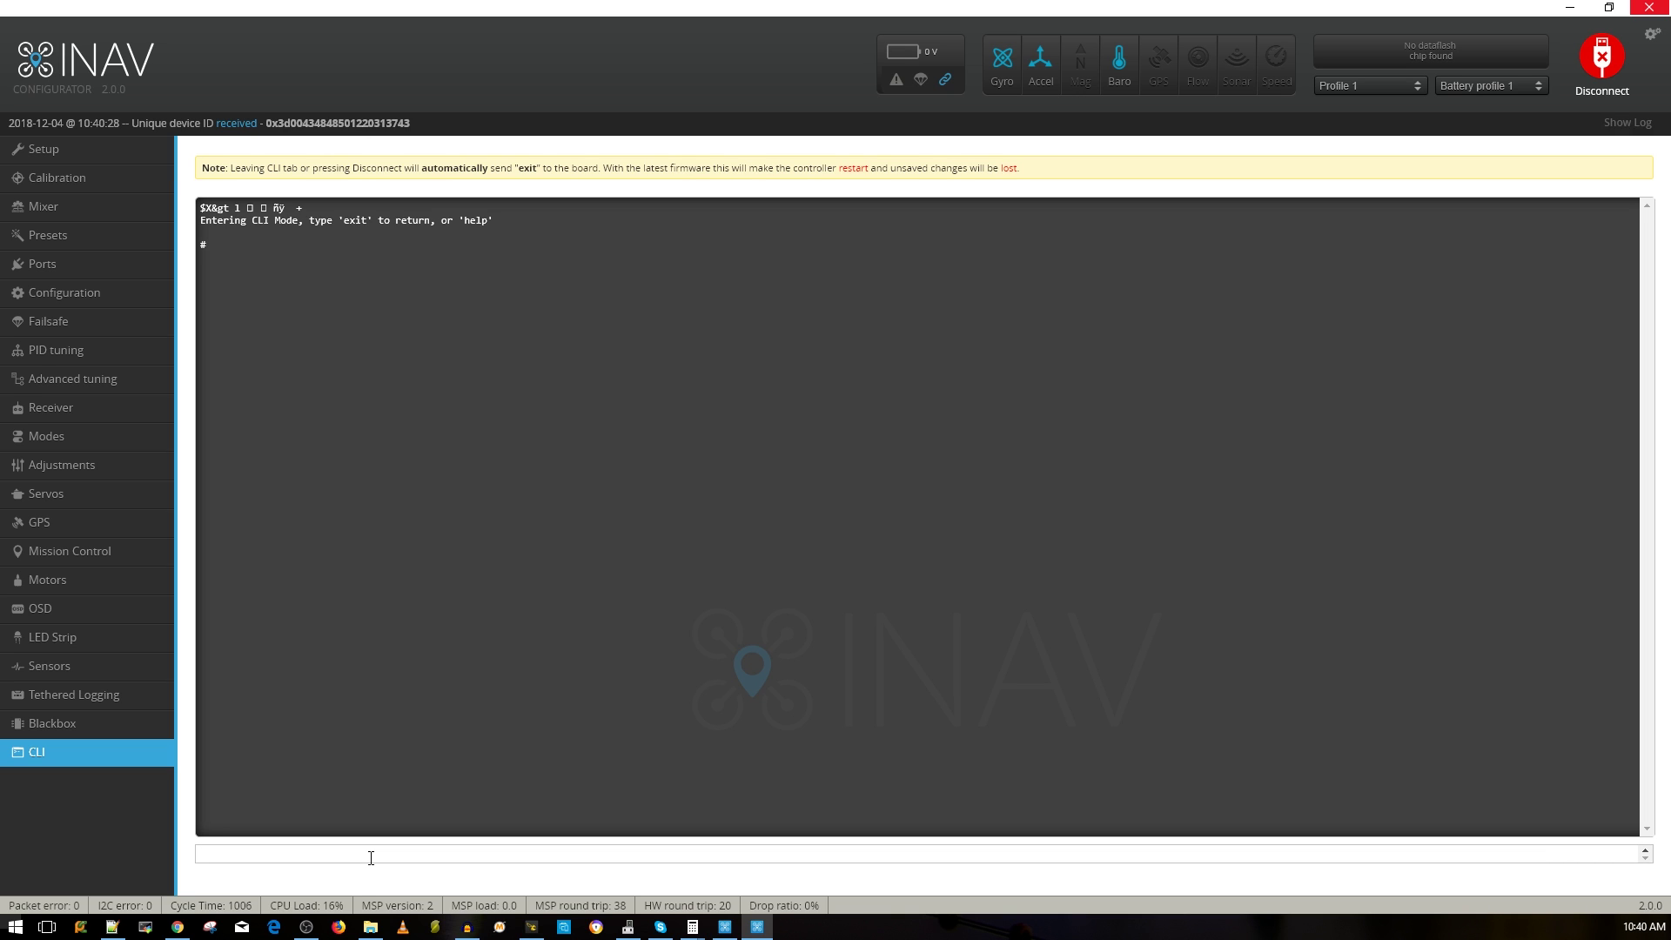
key(Return)
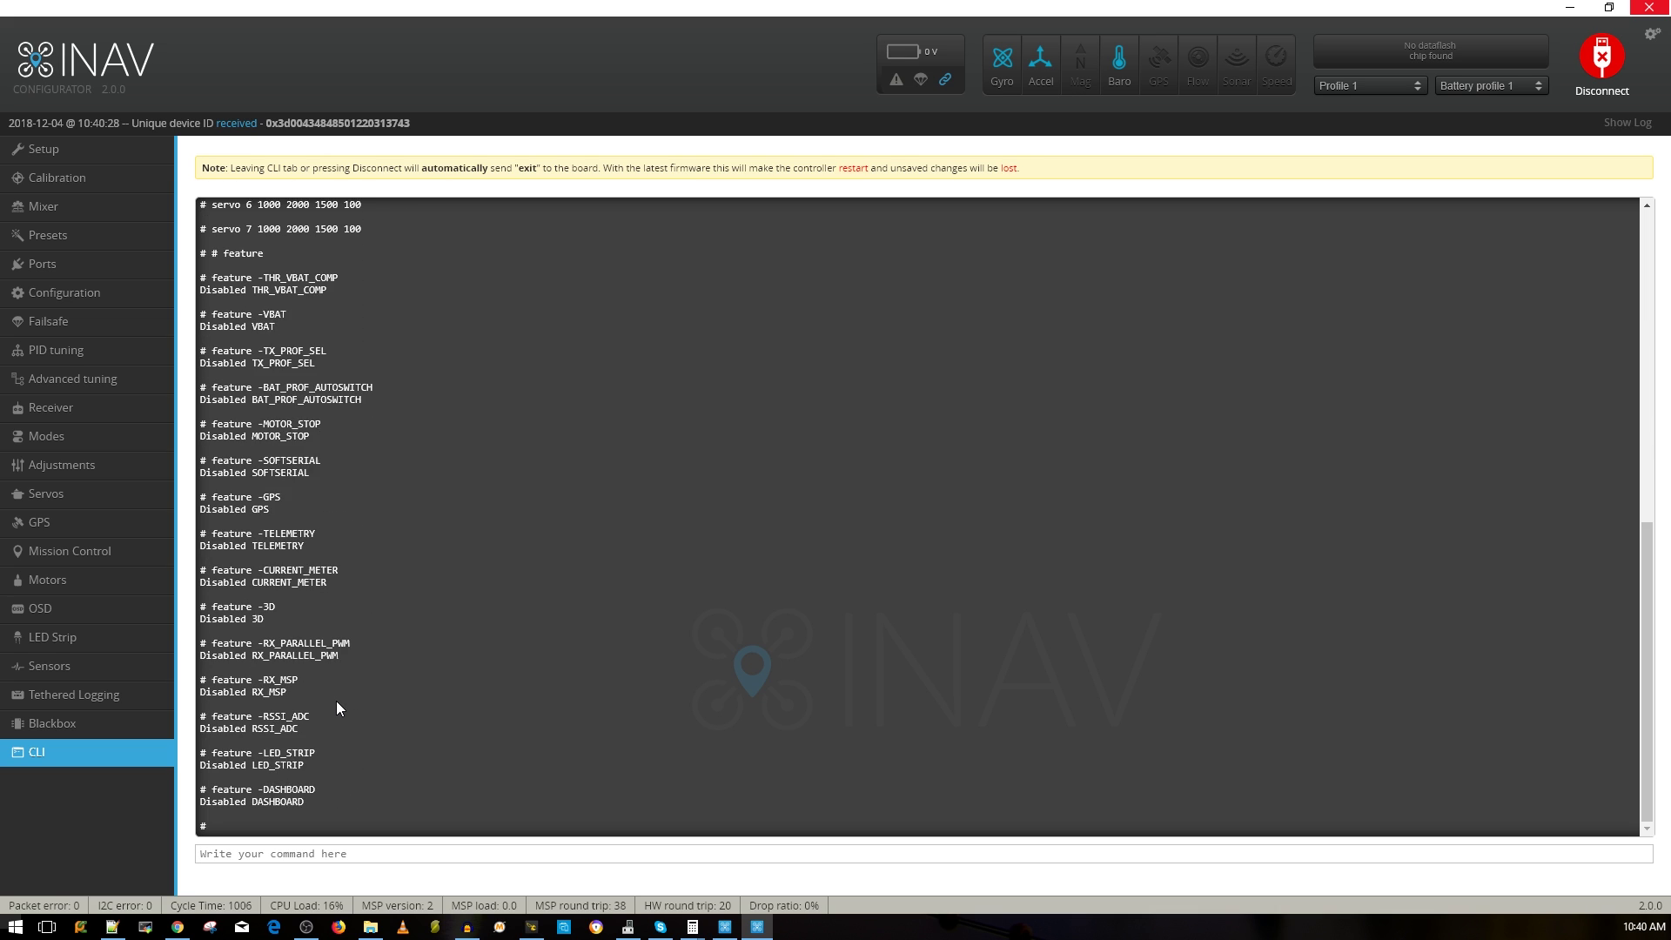
Step: Enter the save command in the CLI, and disconnect and reconnect the flight controller
text(save)
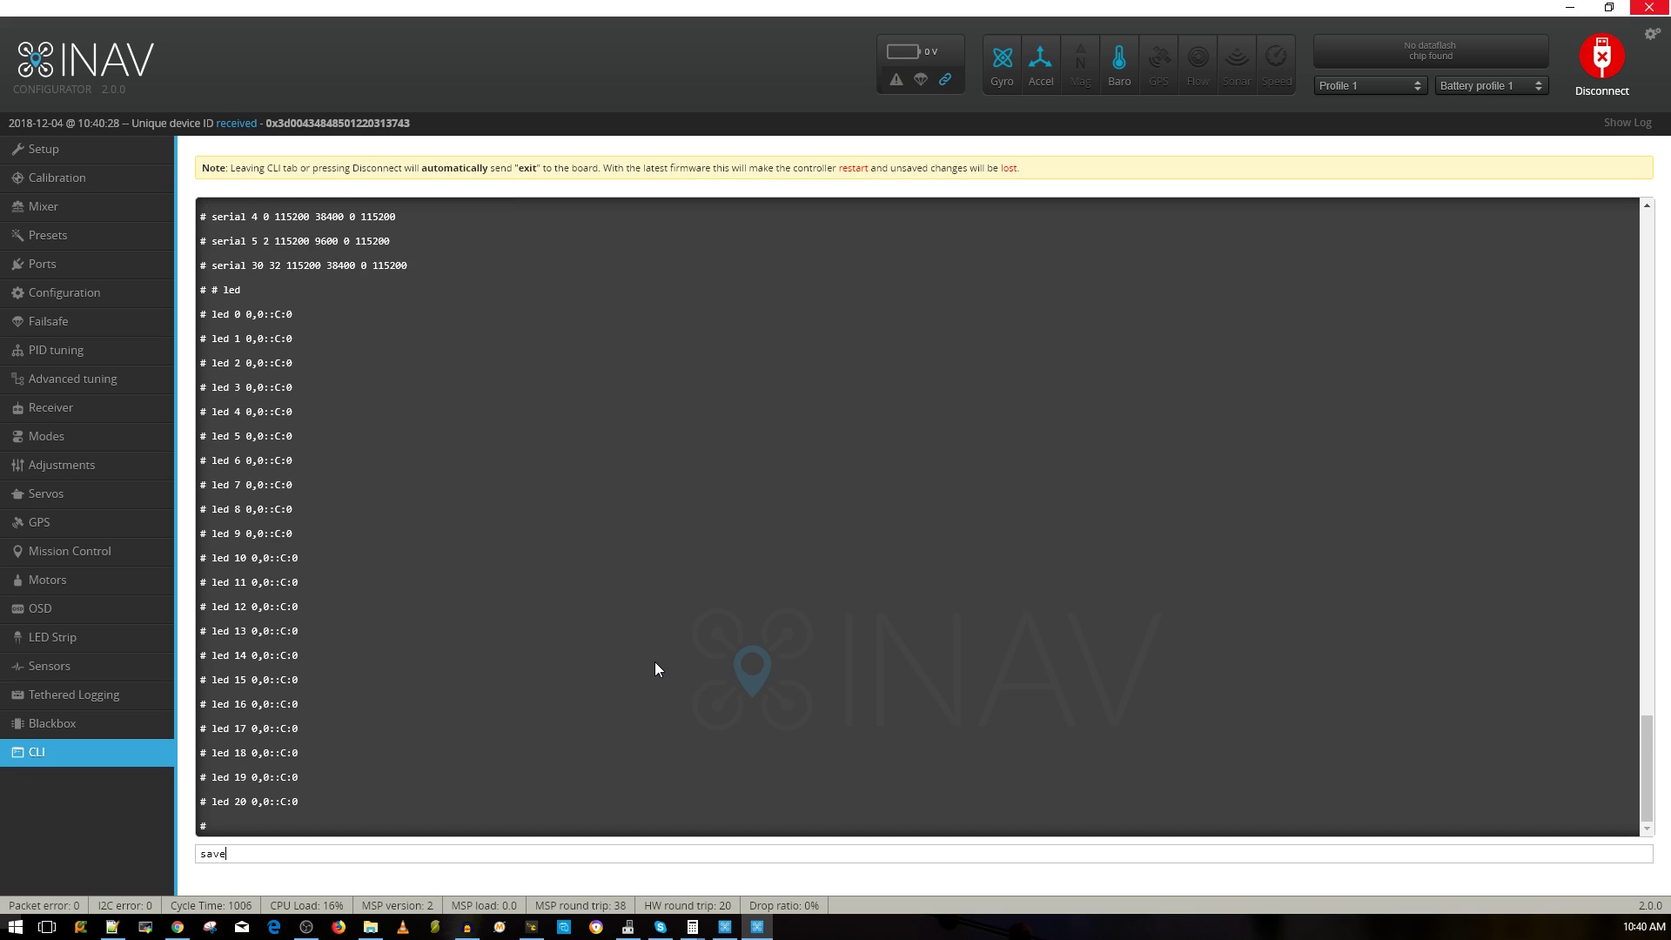
click(1600, 59)
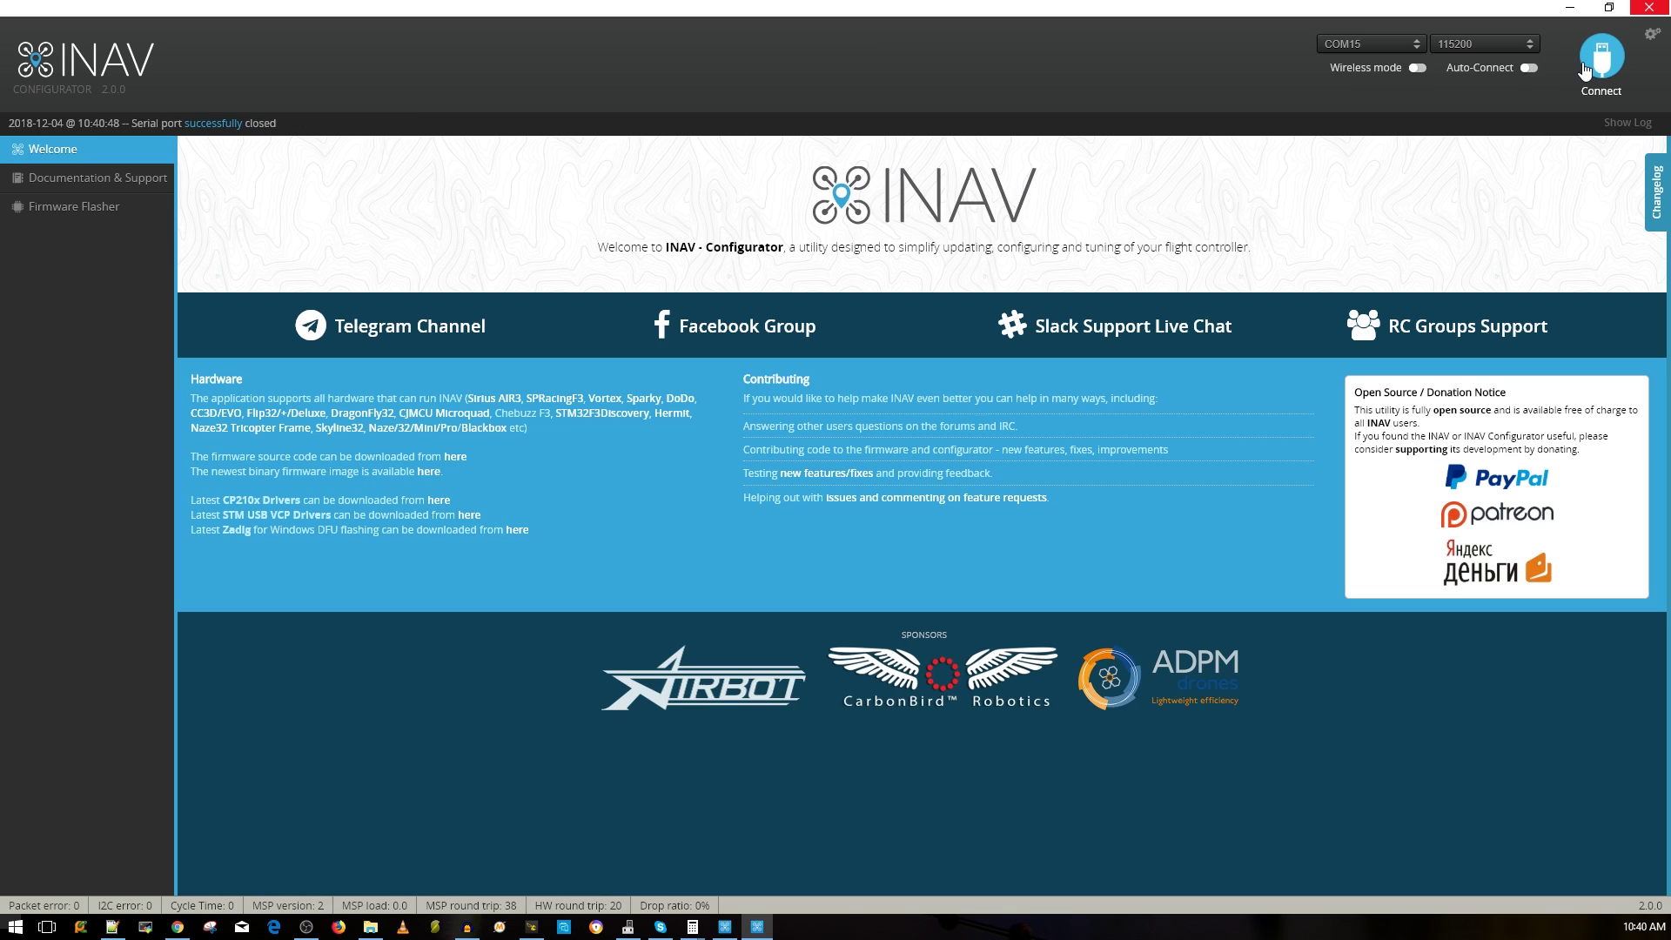
click(1607, 59)
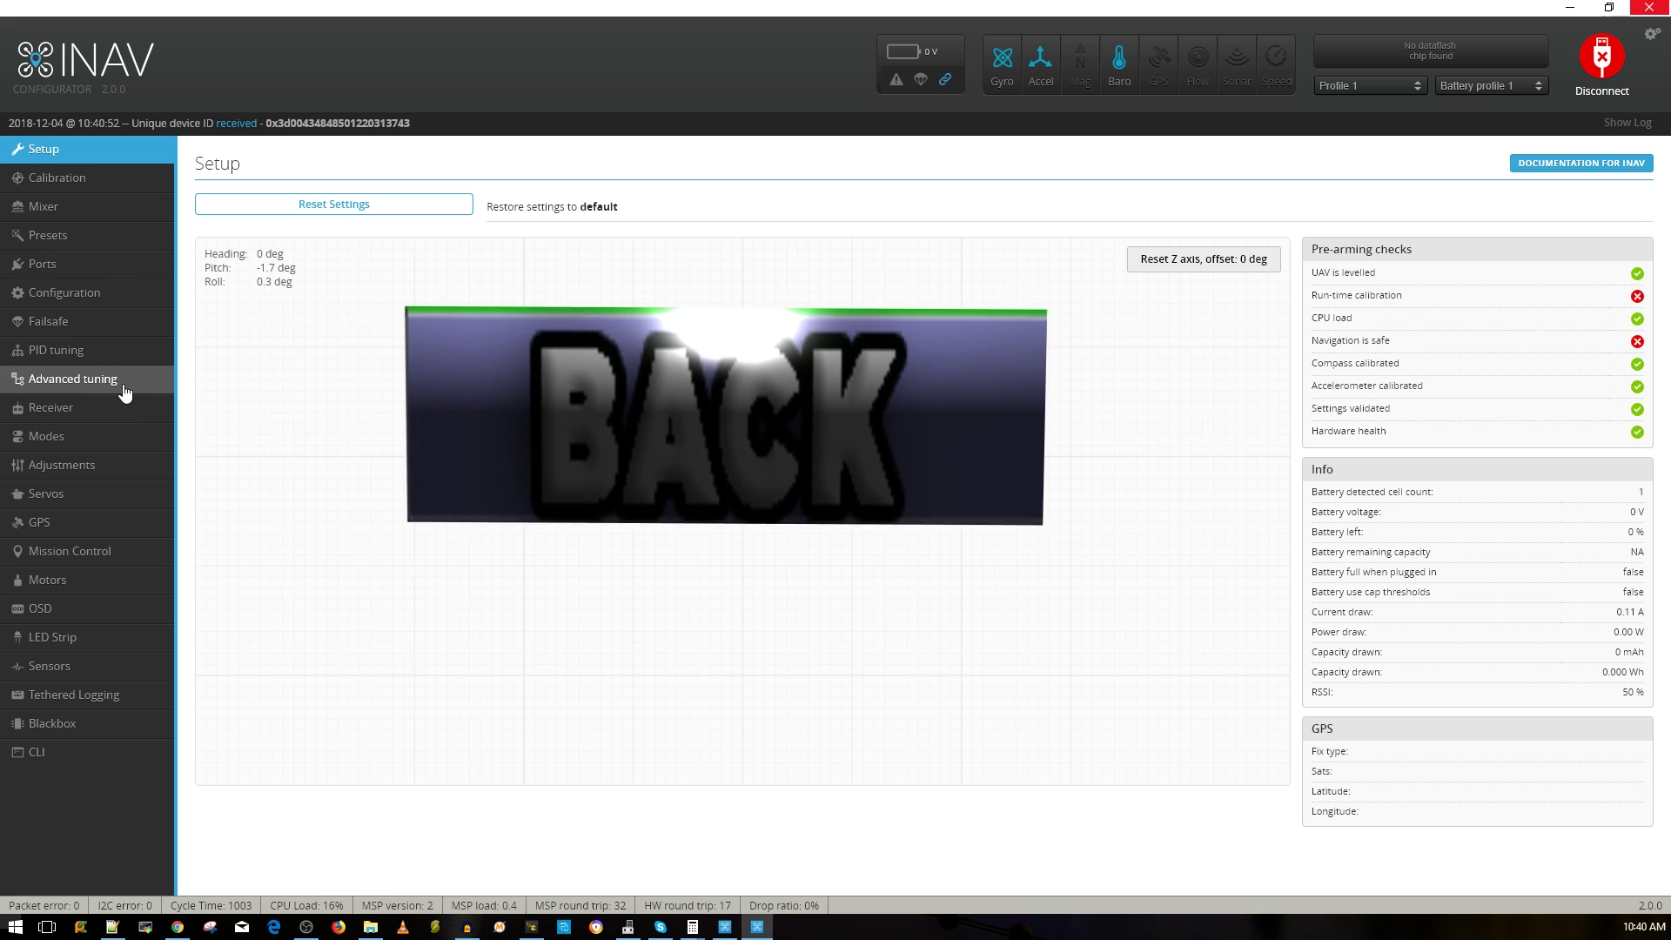
Step: Examine the settings after the restore on the Failsafe, Ports, Presets, Mixer, Receiver, Modes and Adjustments pages
click(131, 322)
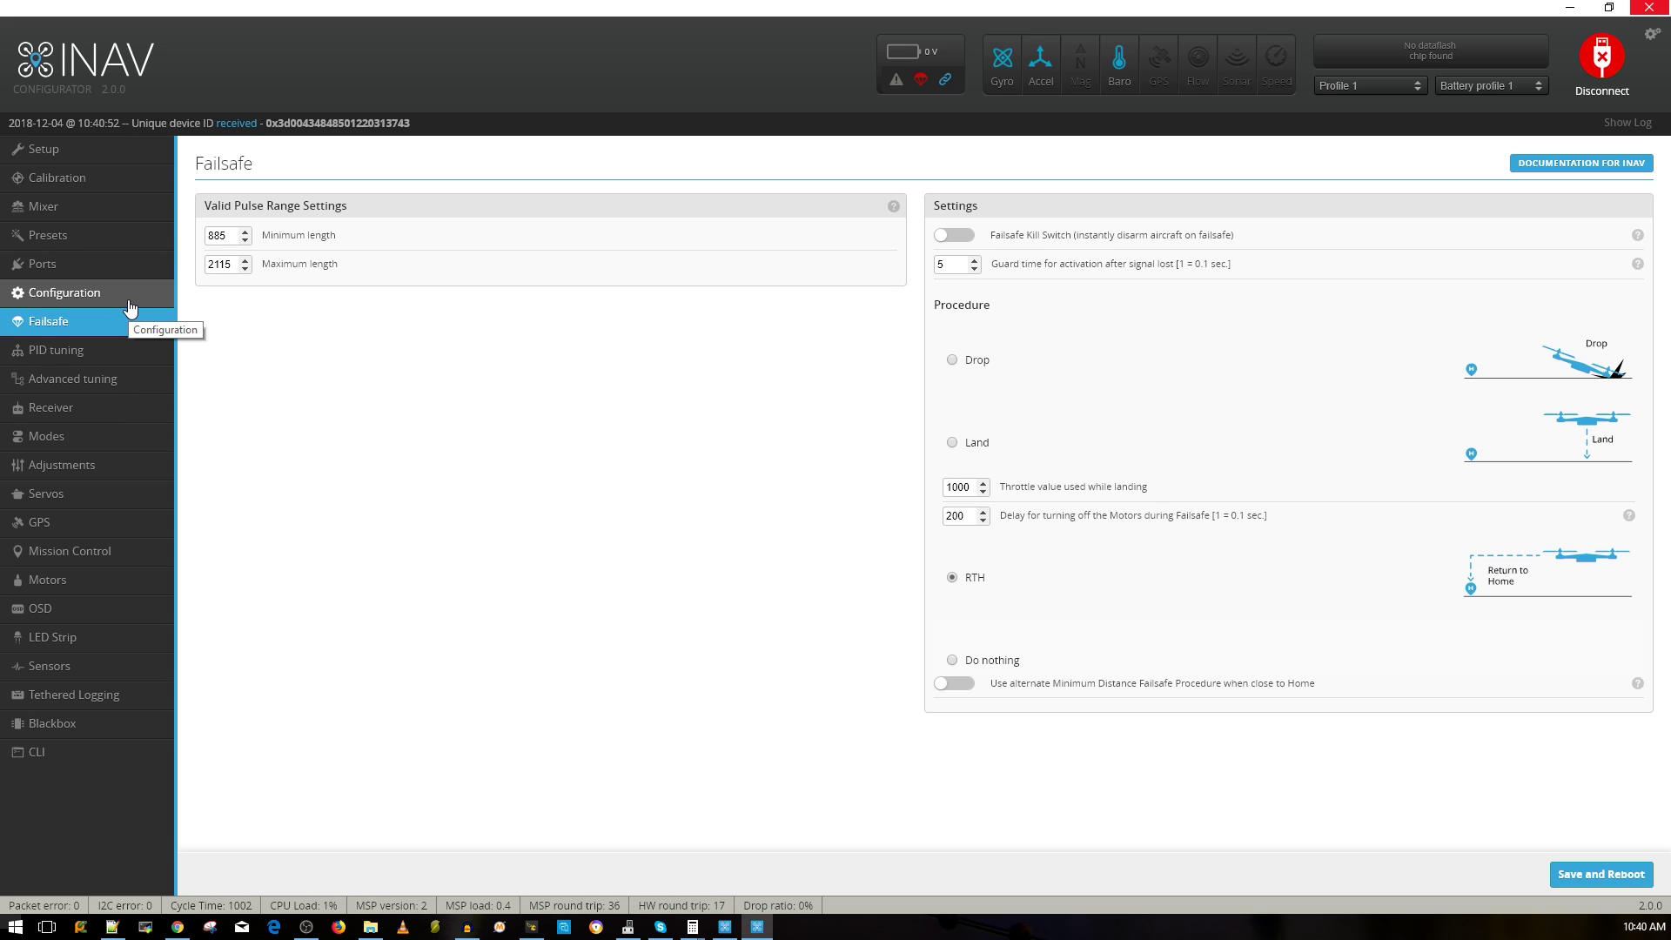
click(43, 264)
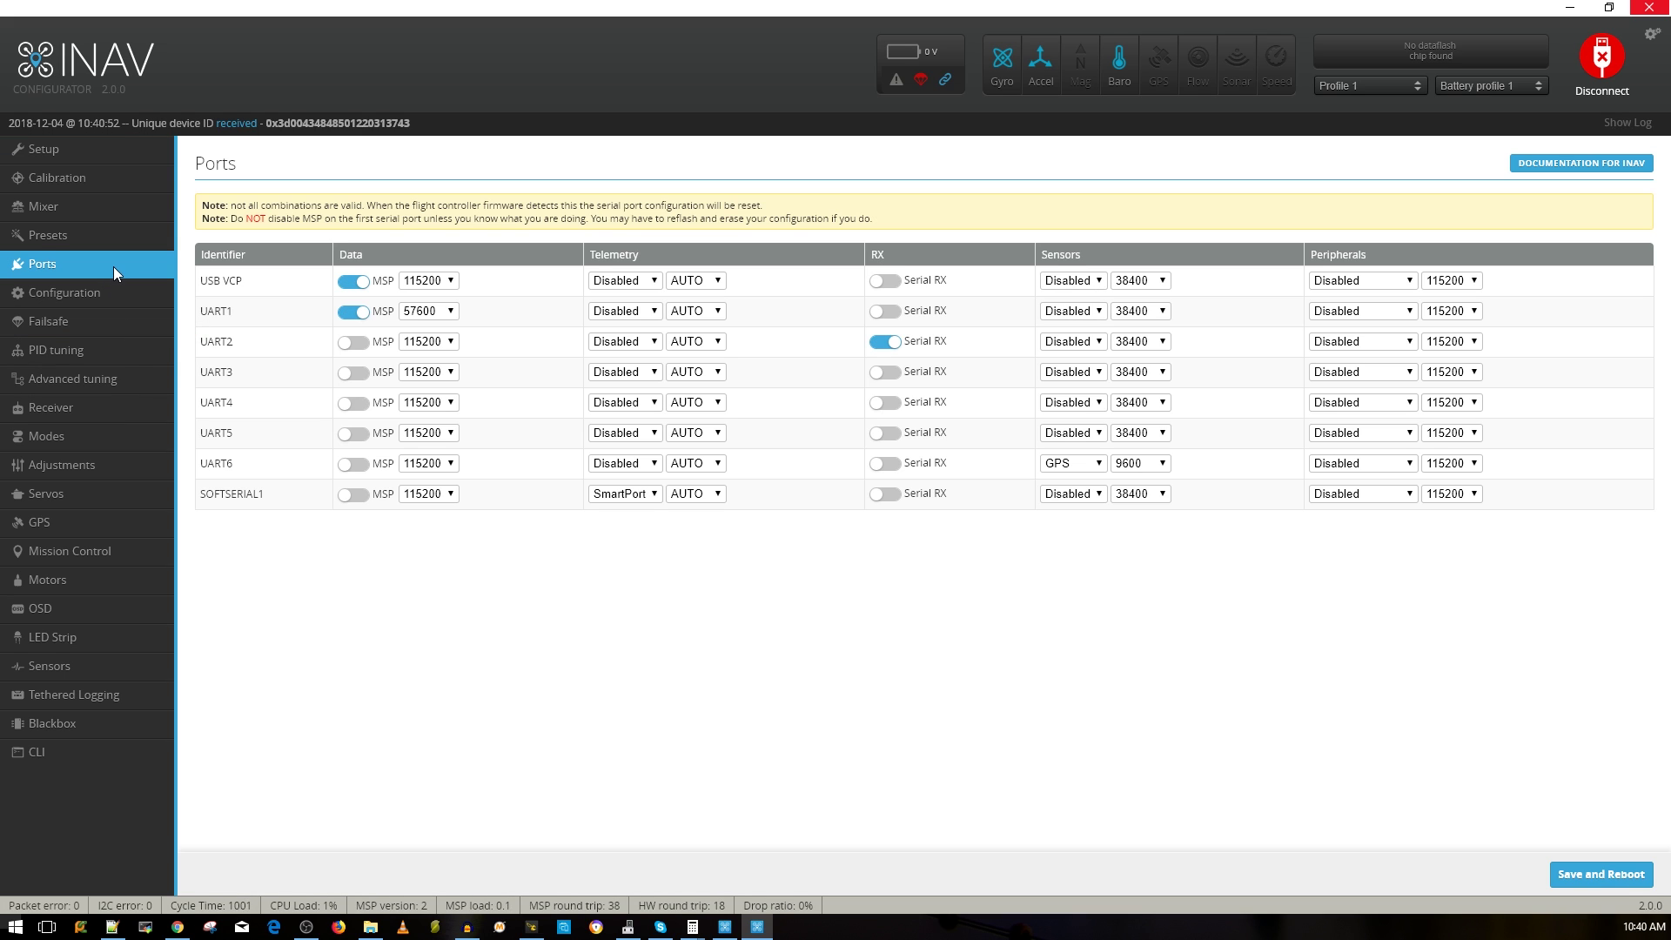
click(35, 237)
click(137, 211)
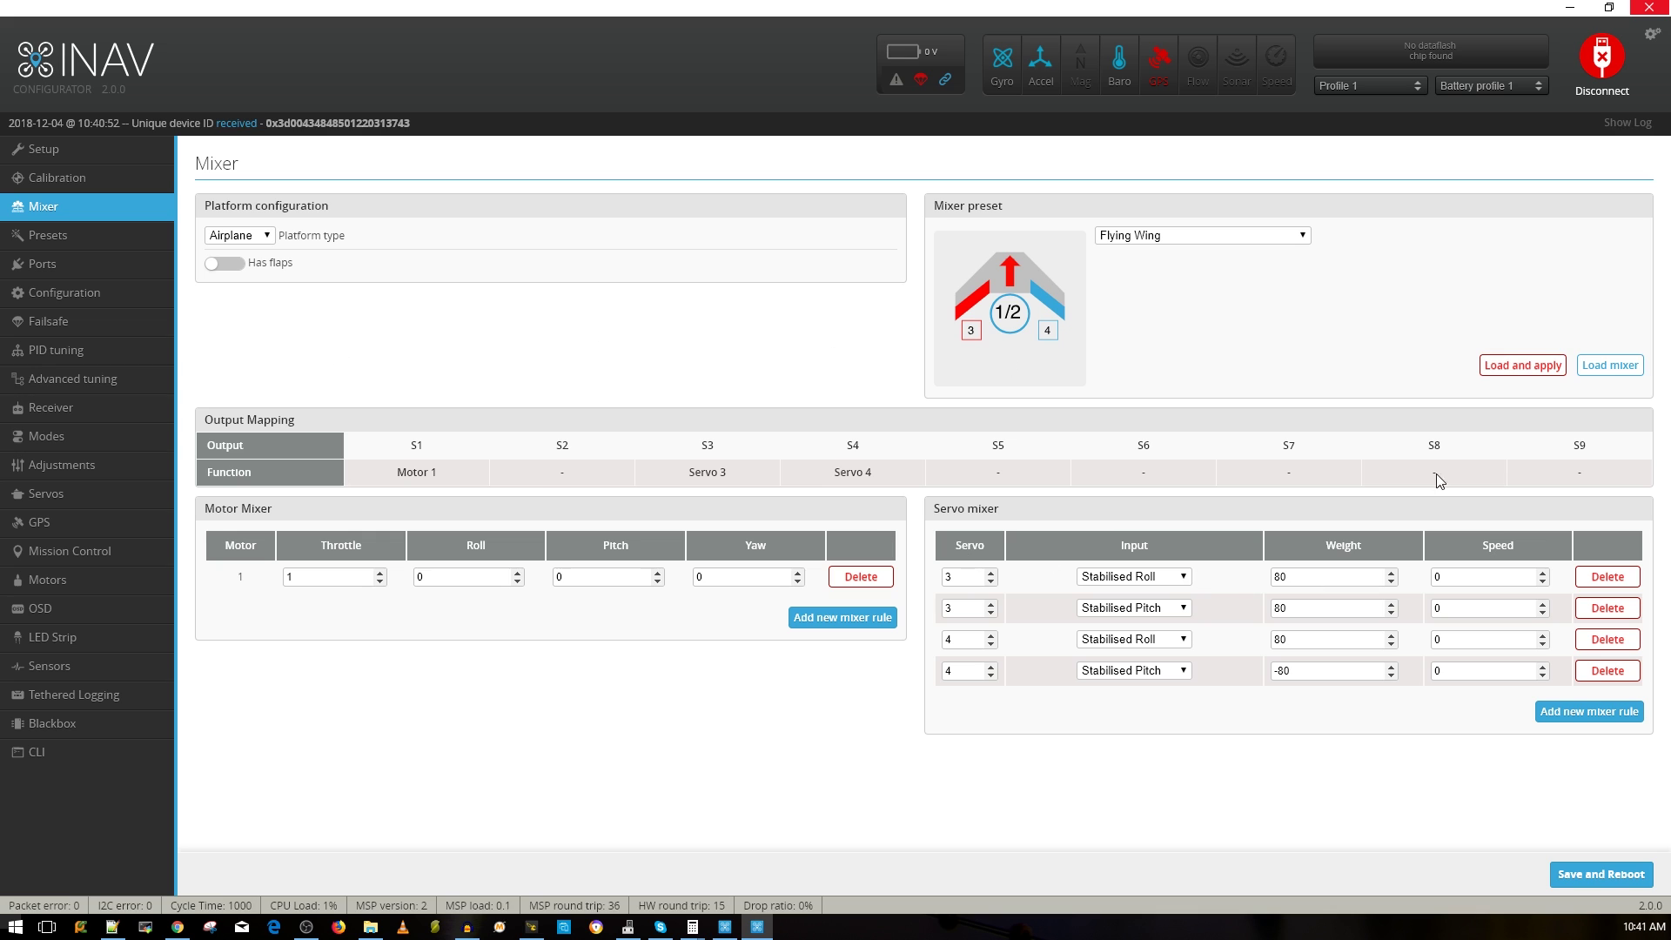
click(50, 235)
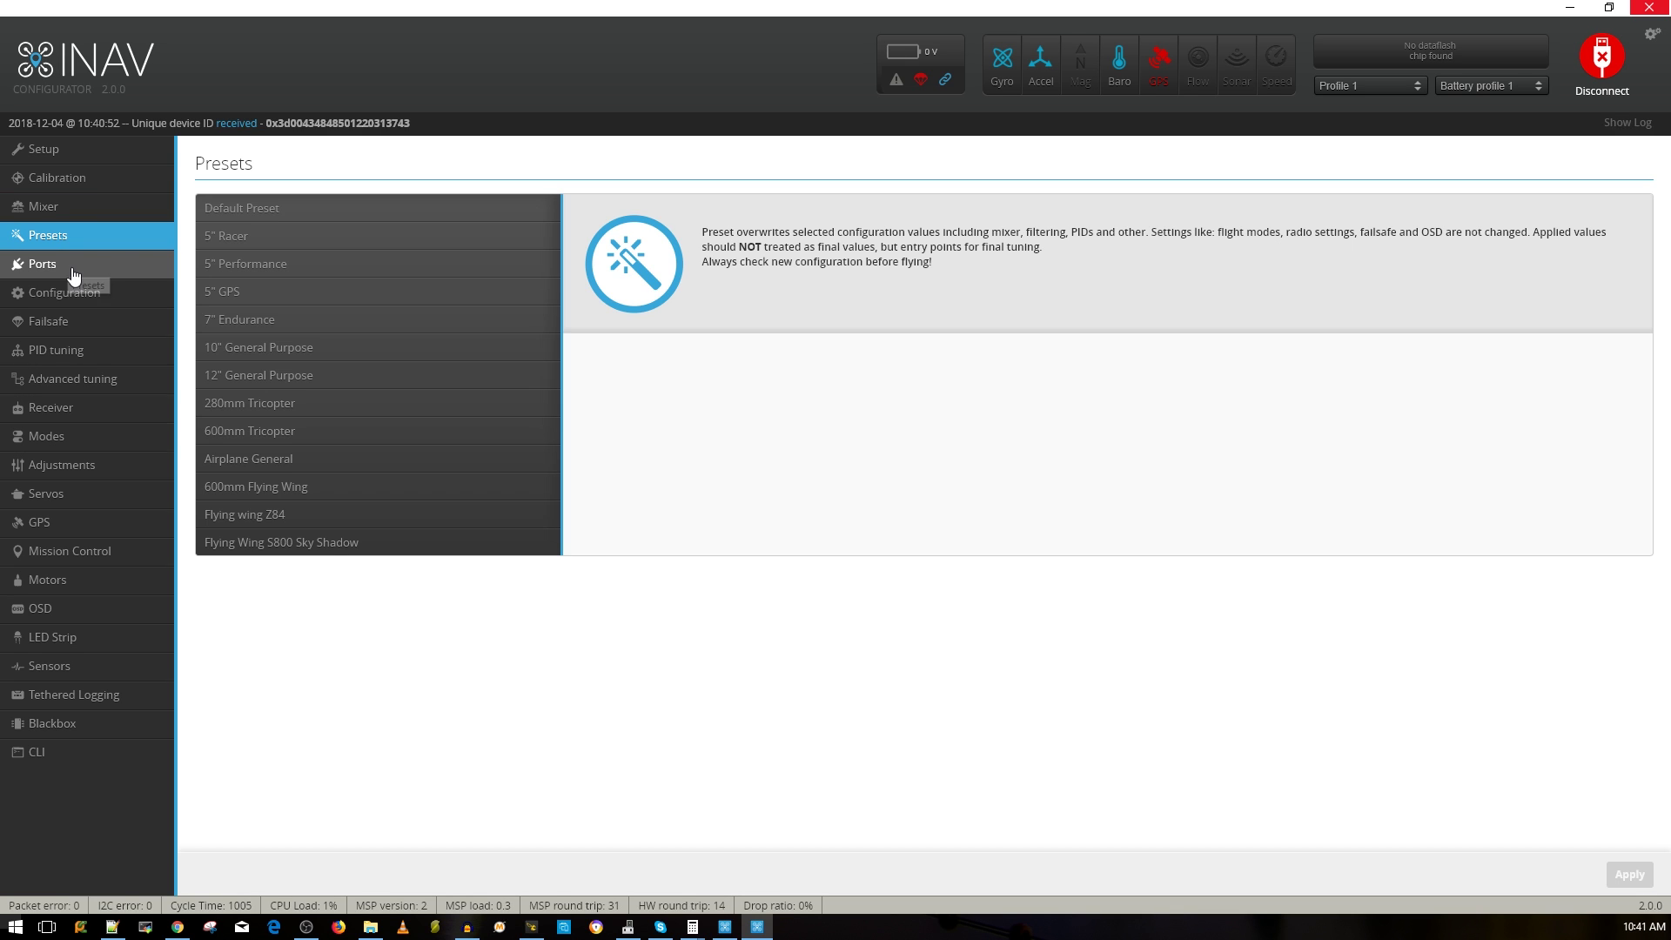
click(79, 266)
click(111, 208)
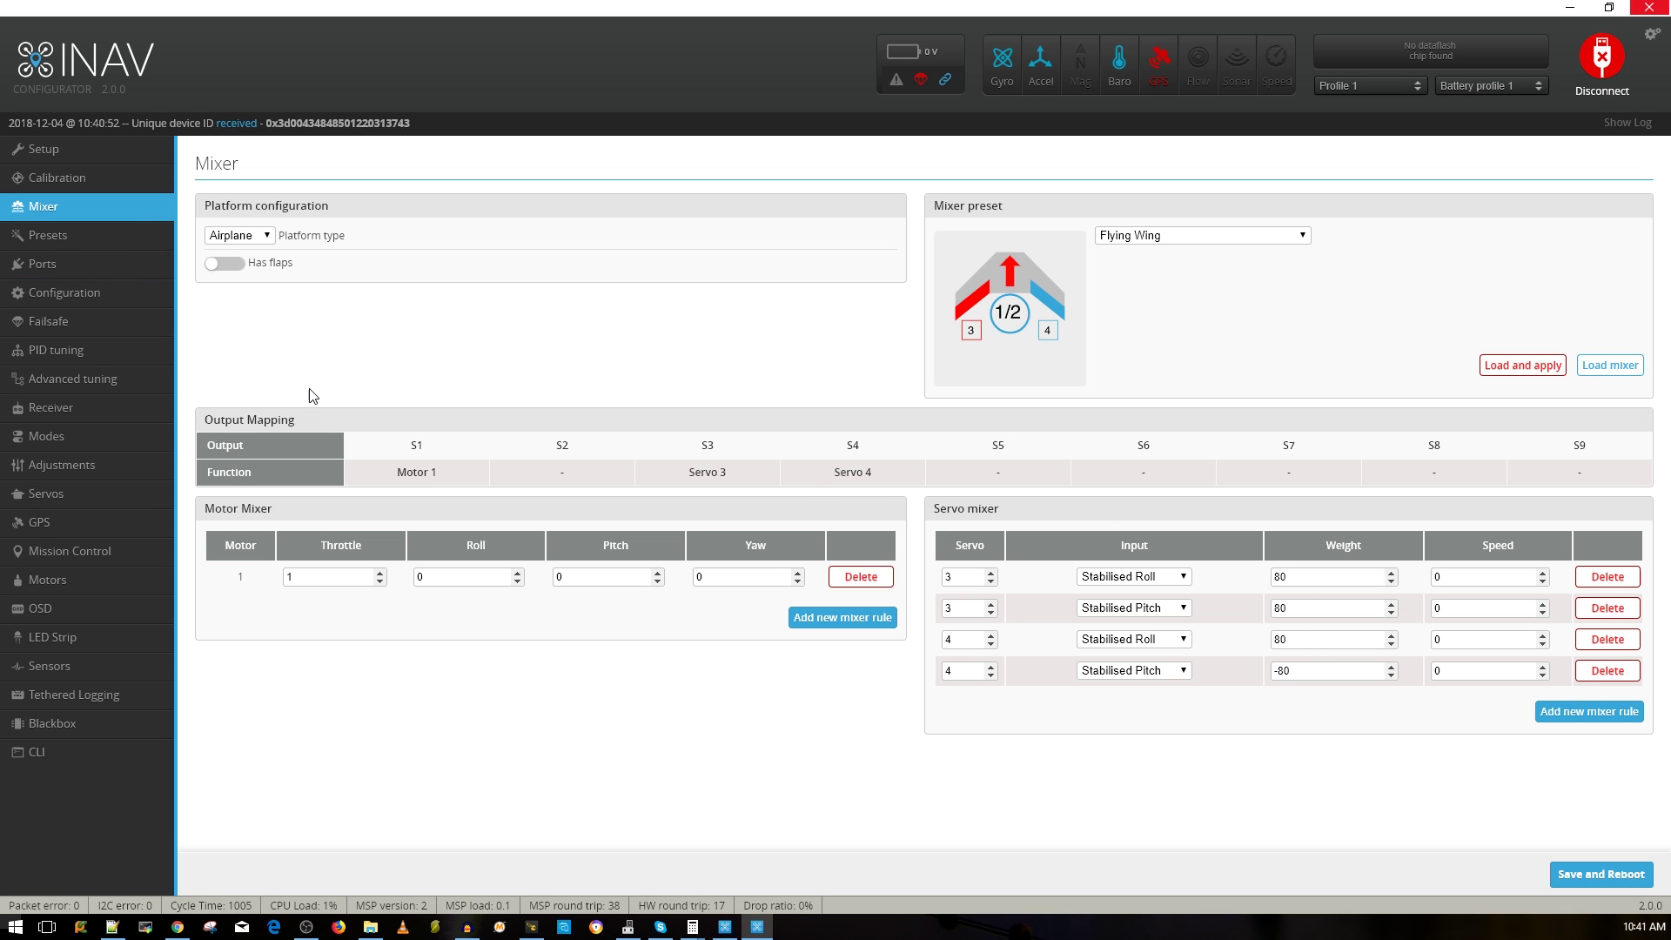
click(84, 403)
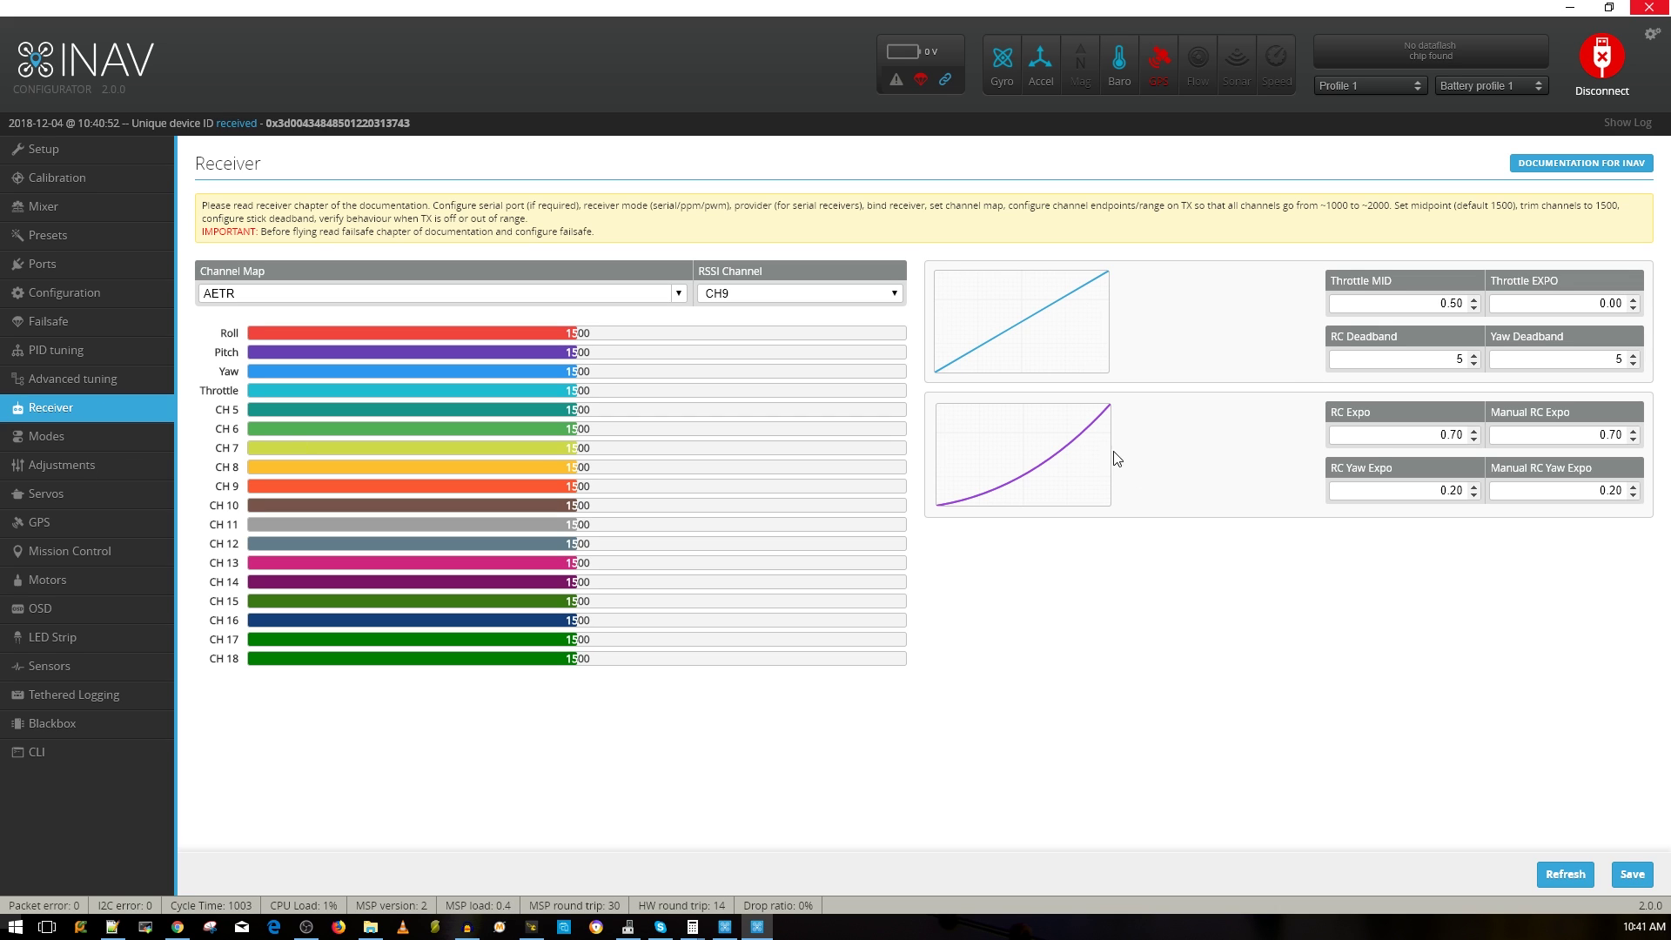
click(118, 432)
click(112, 465)
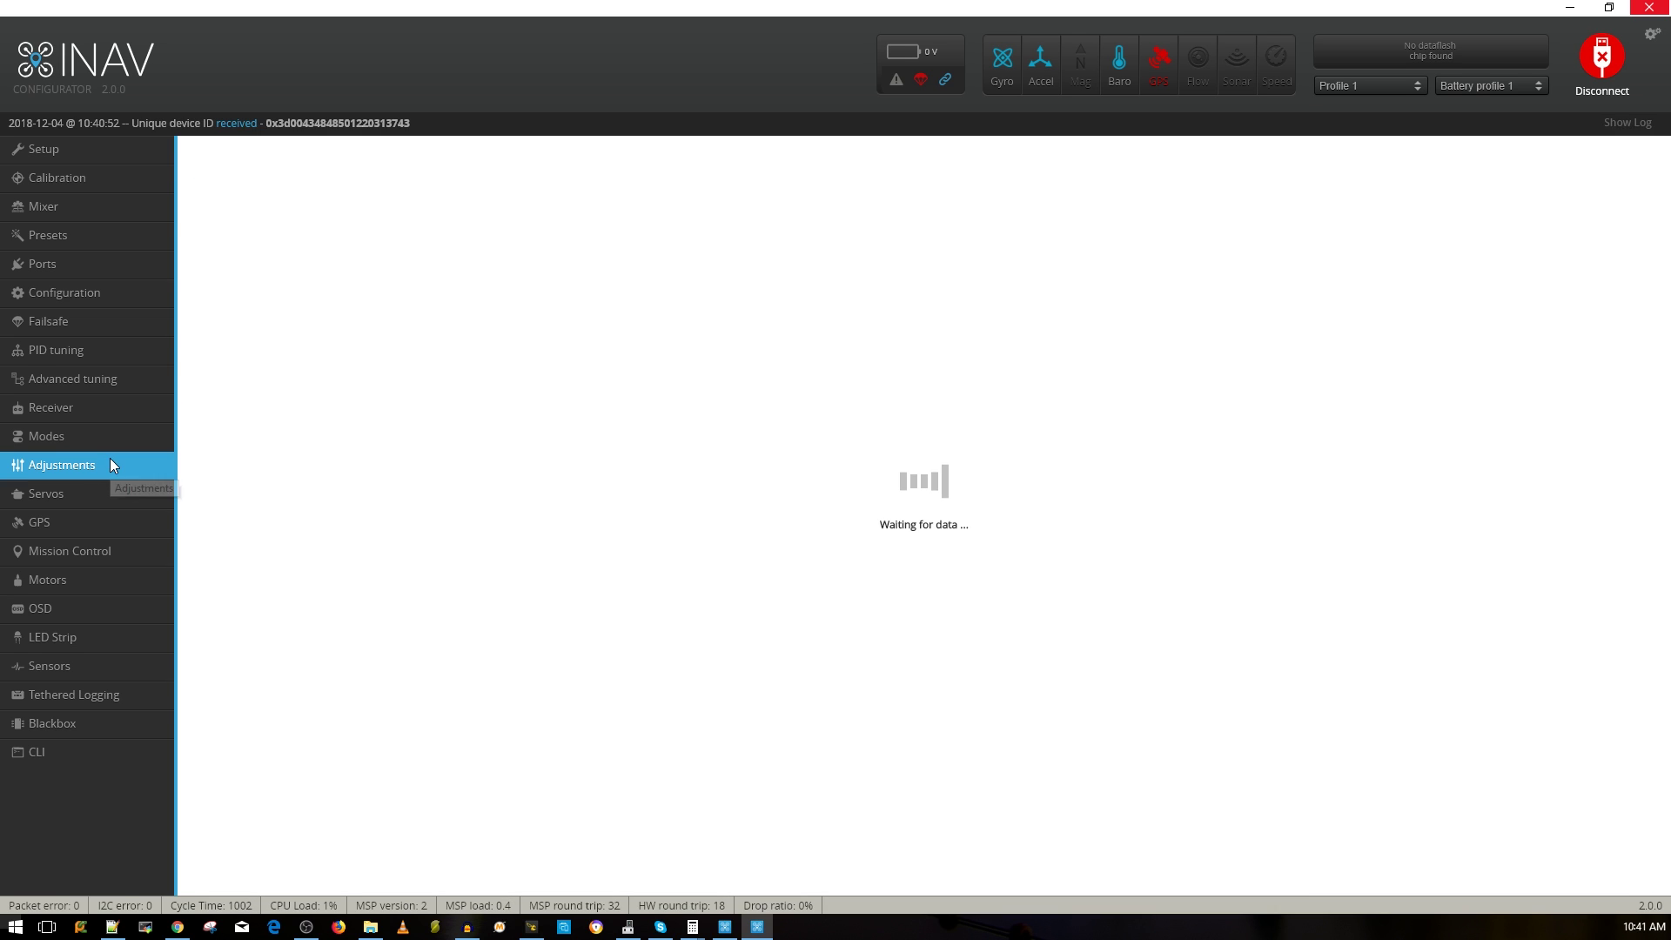
Step: Review the Setup pre-arming checks, the accelerometer calibration values and the flying wing mixer, and open the Configuration page
click(110, 178)
click(43, 148)
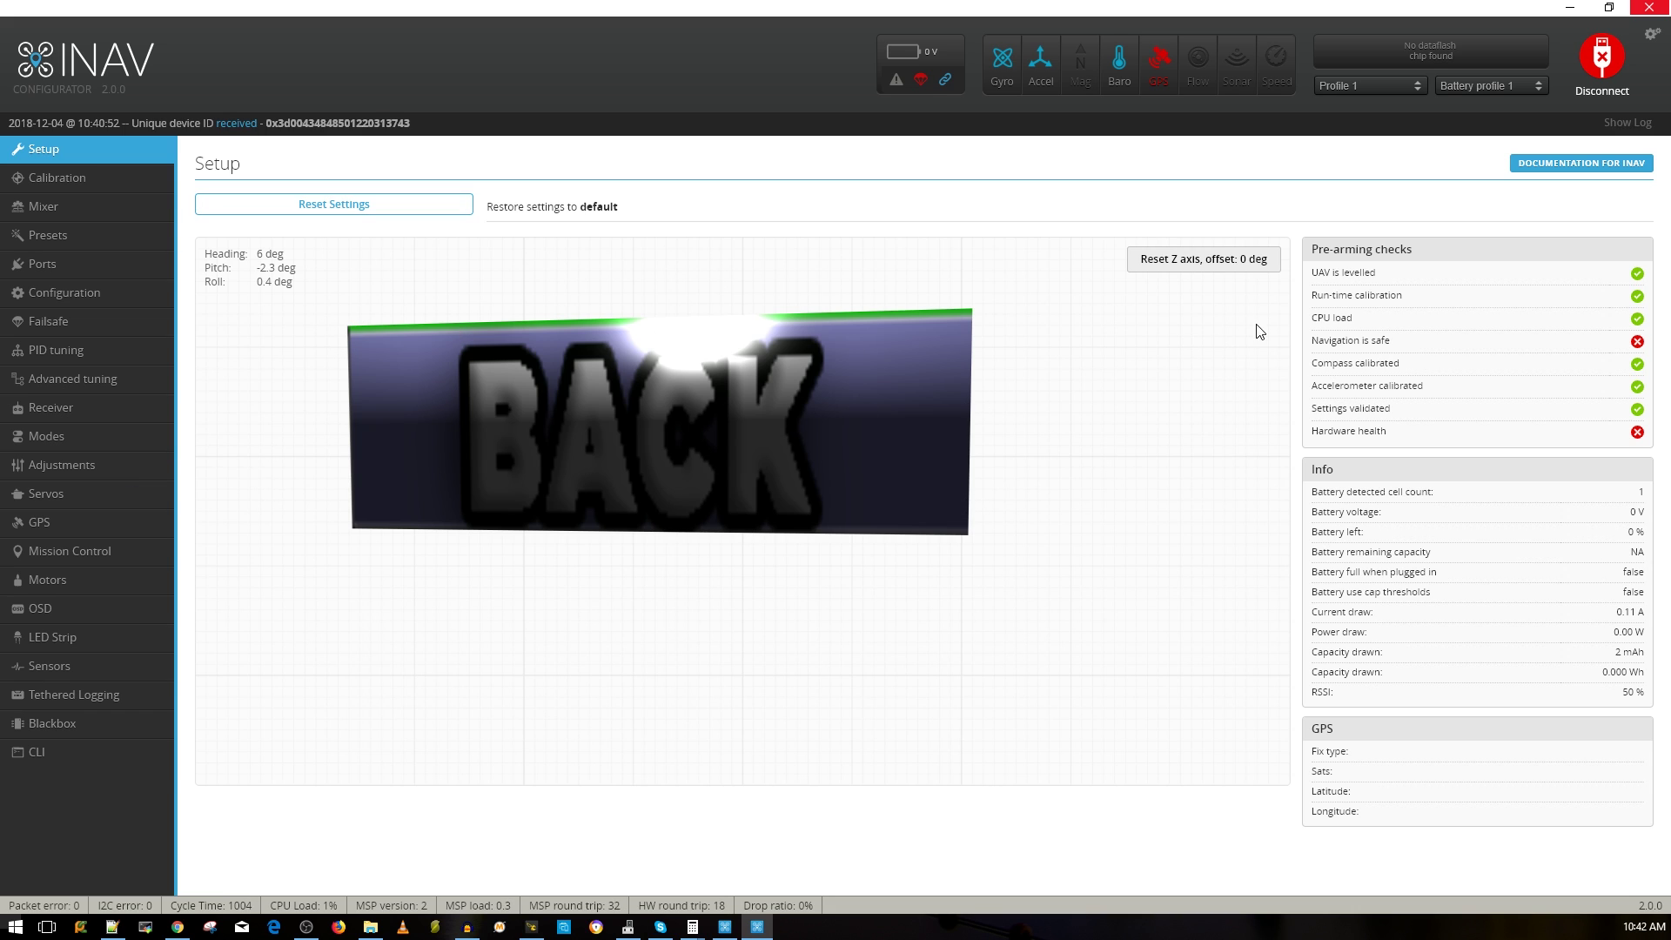
click(52, 178)
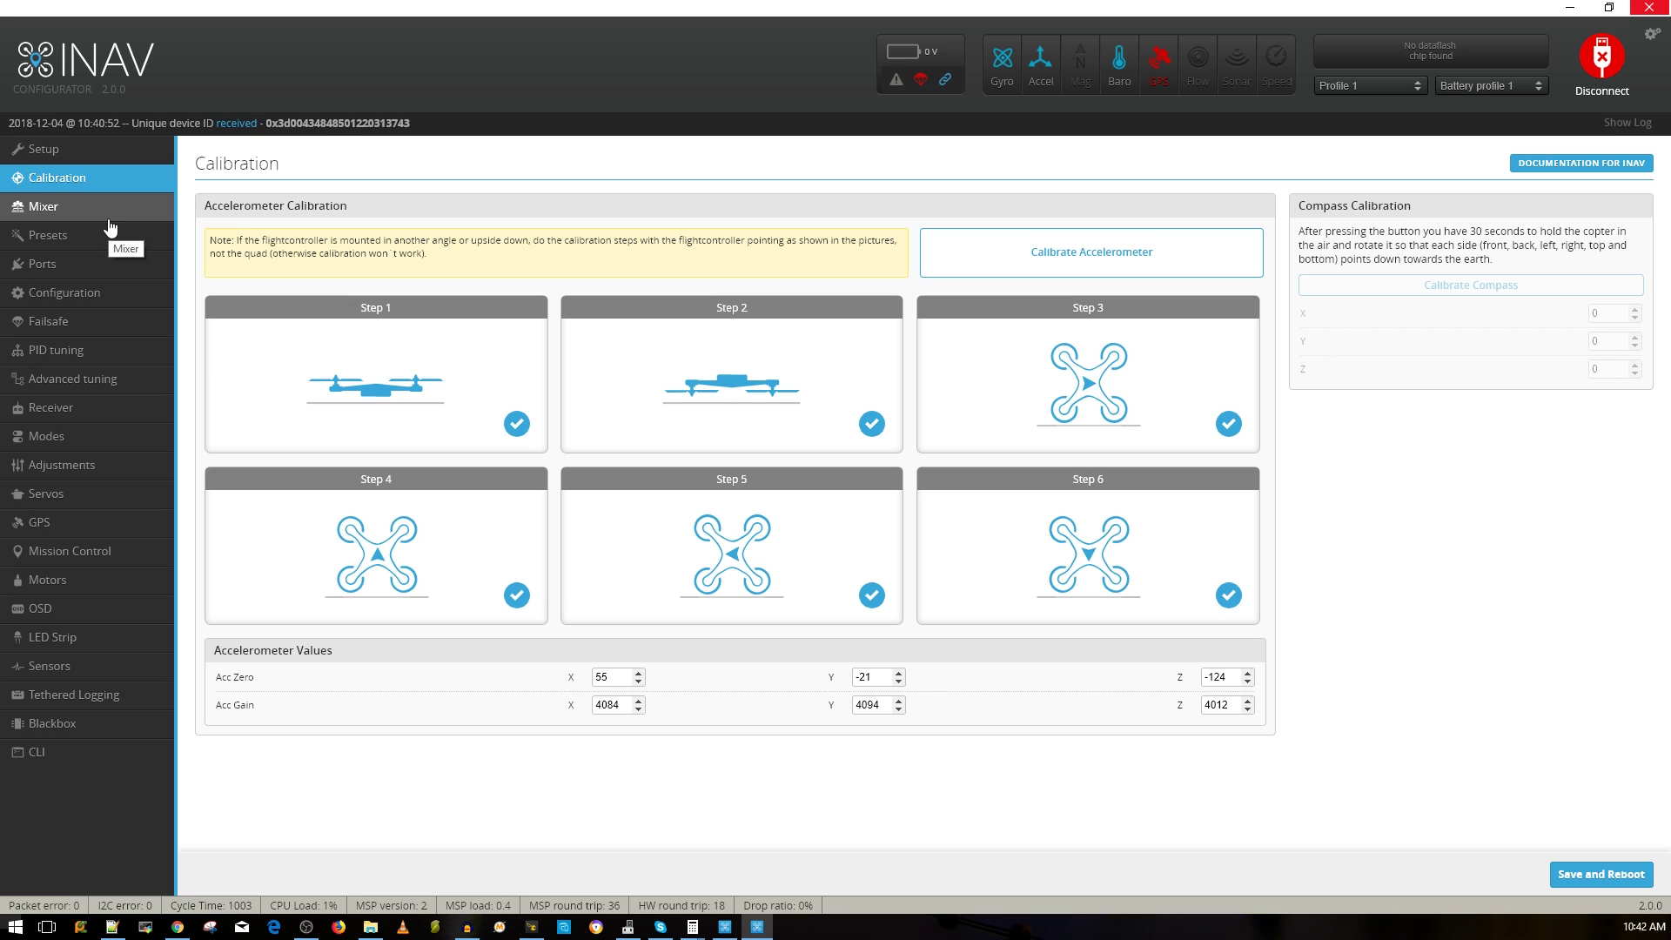
click(109, 213)
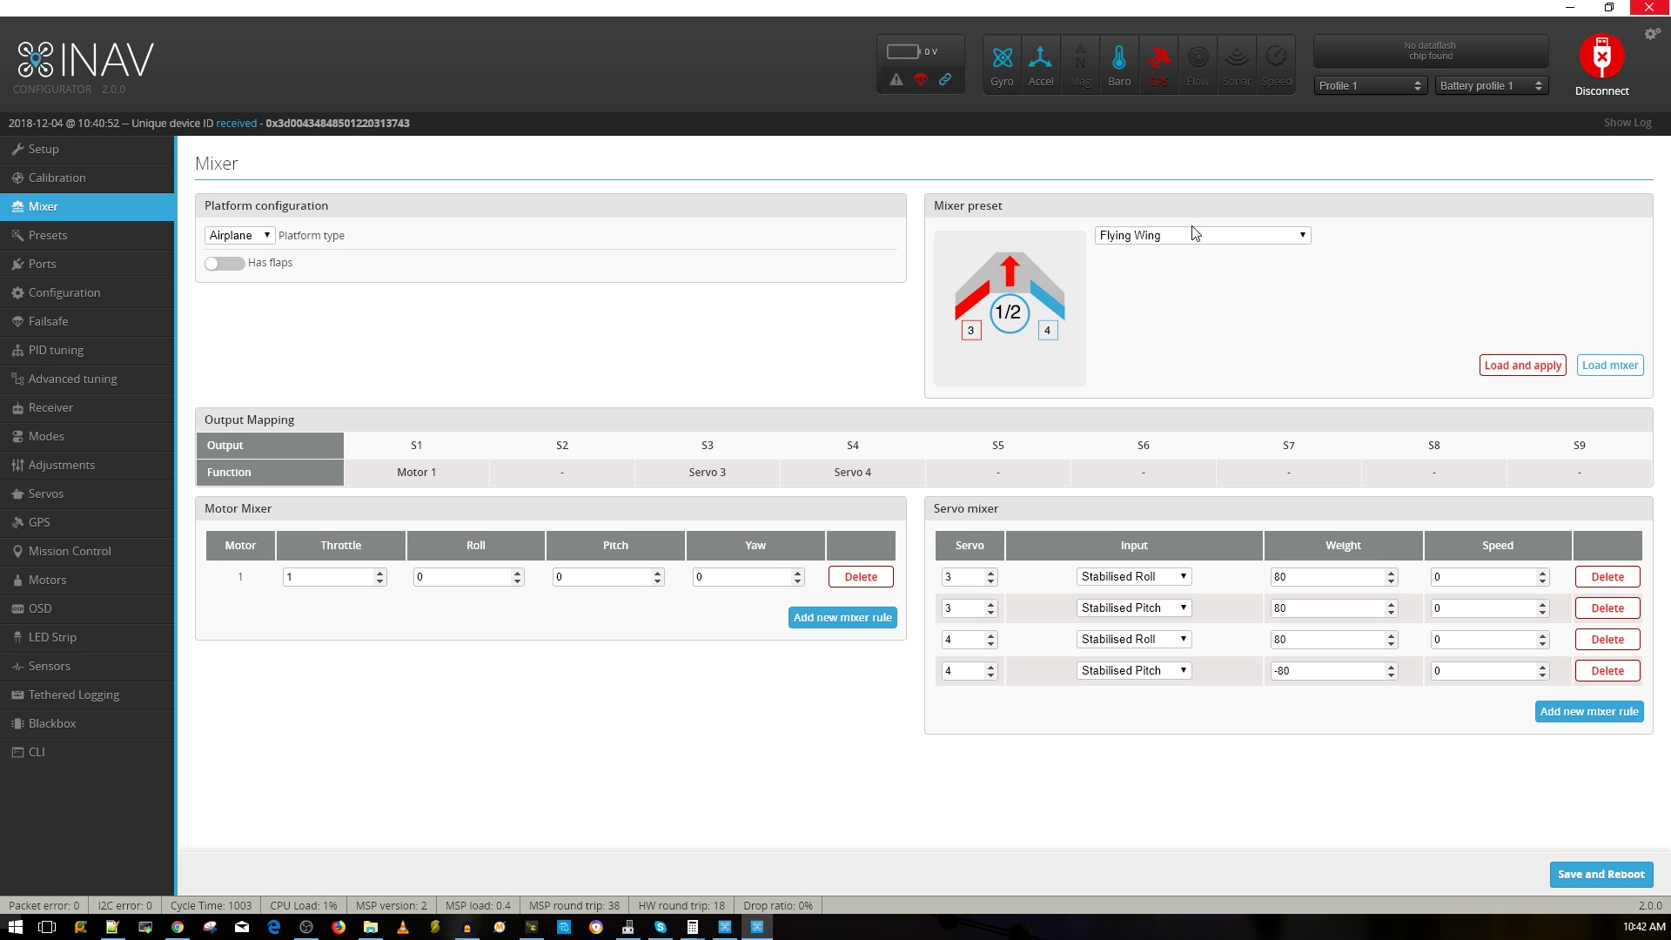
click(60, 149)
click(52, 178)
click(74, 149)
click(159, 282)
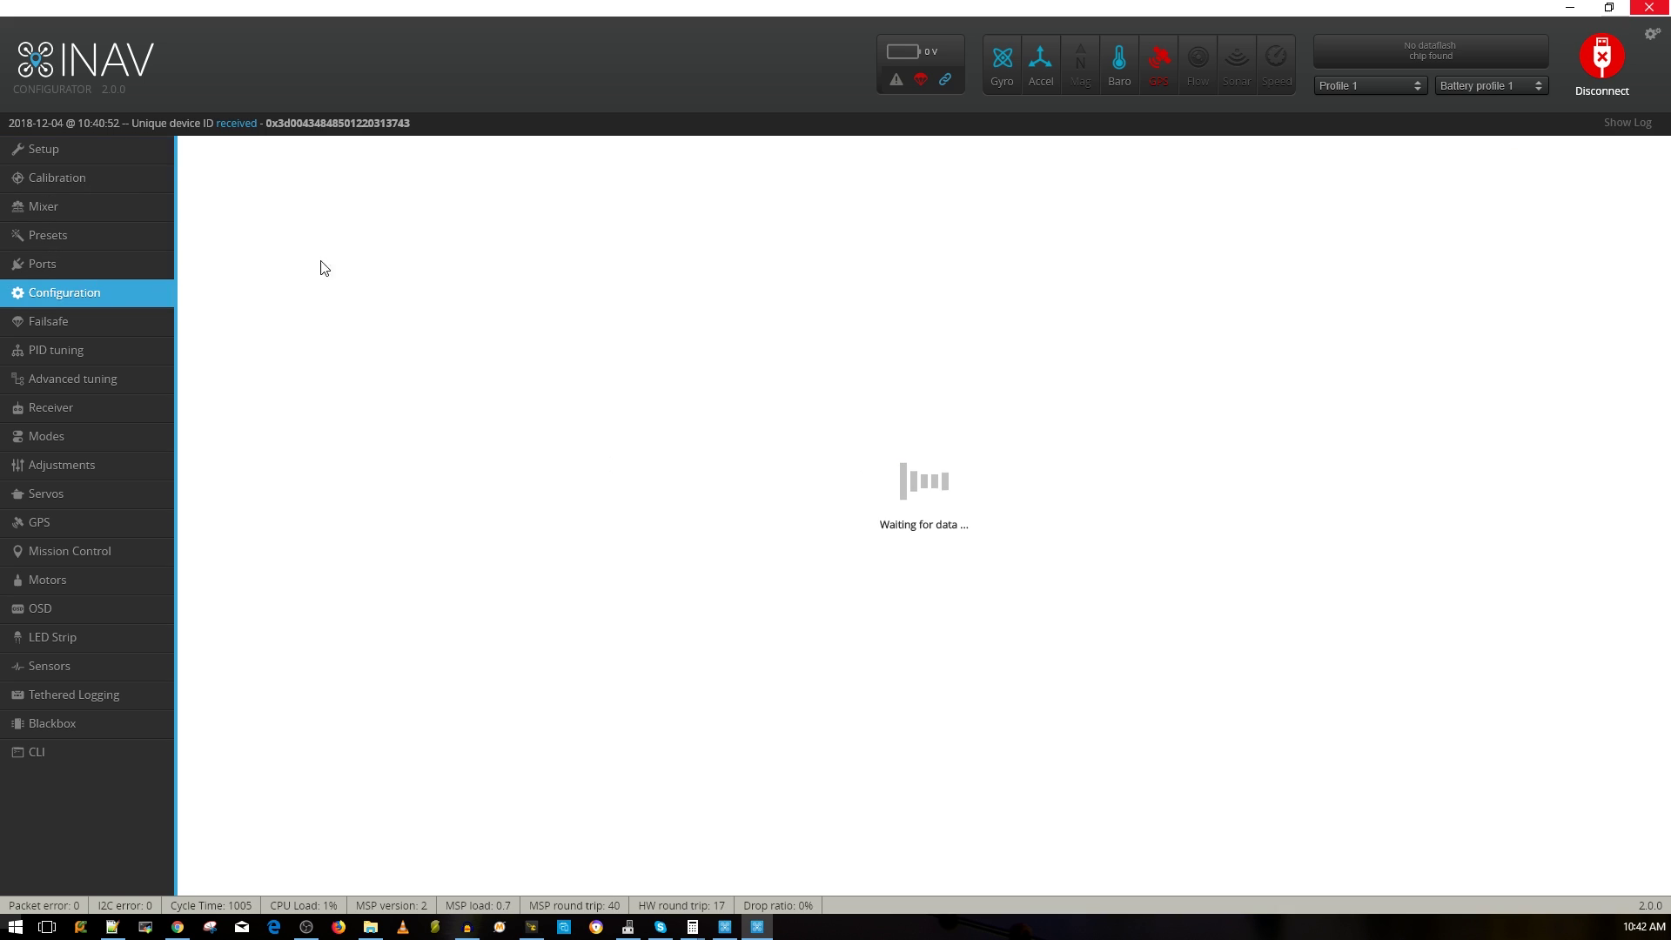